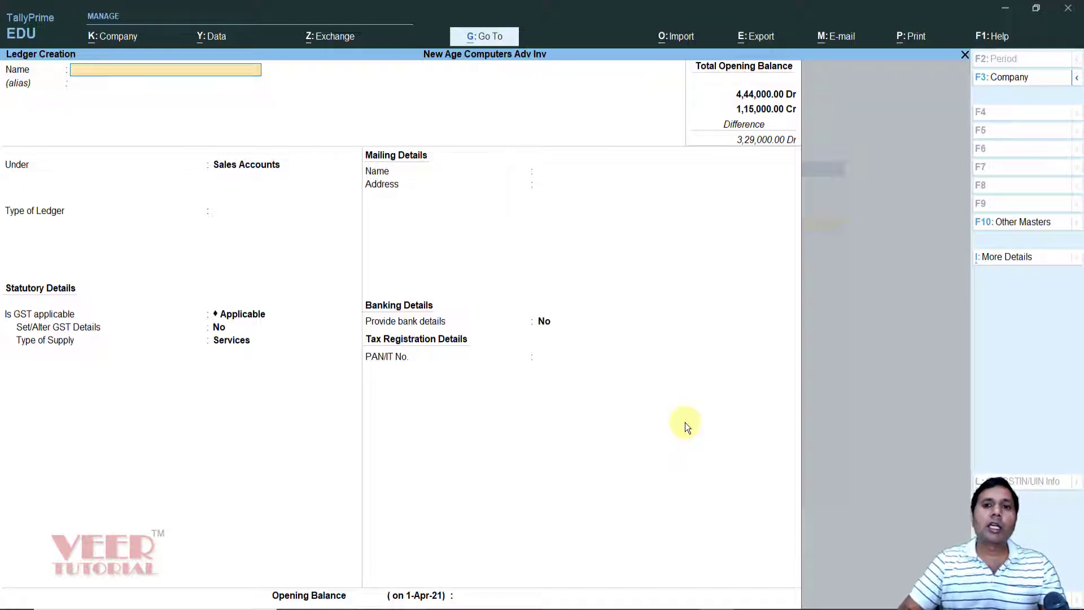
- Abandon the blank ledger creation form and return to the Gateway of Tally
{"action": "key", "text": "Escape"}
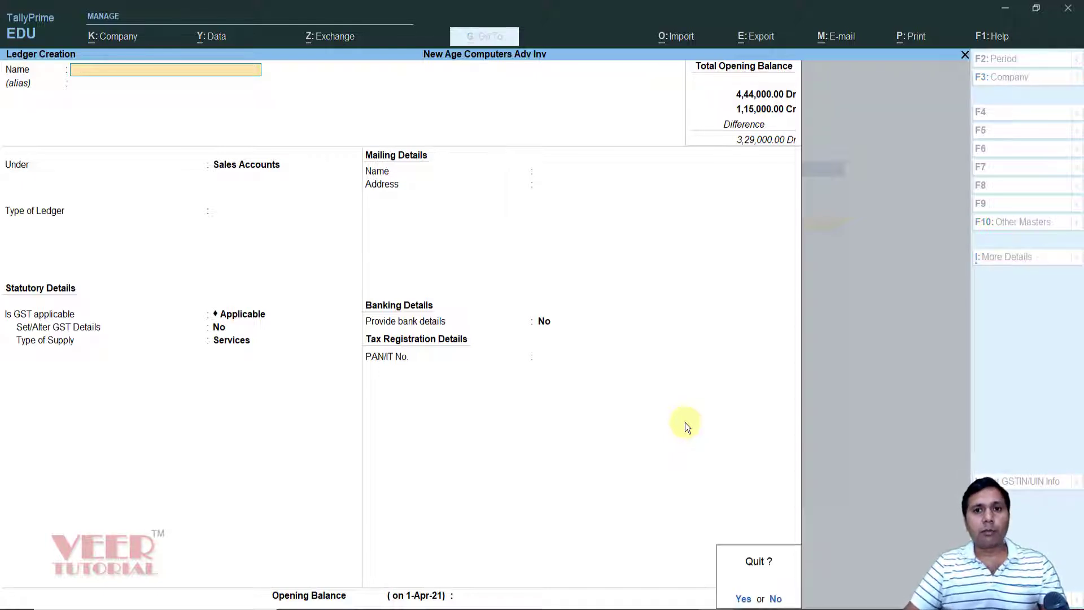
{"action": "key", "text": "Return"}
{"action": "key", "text": "Escape"}
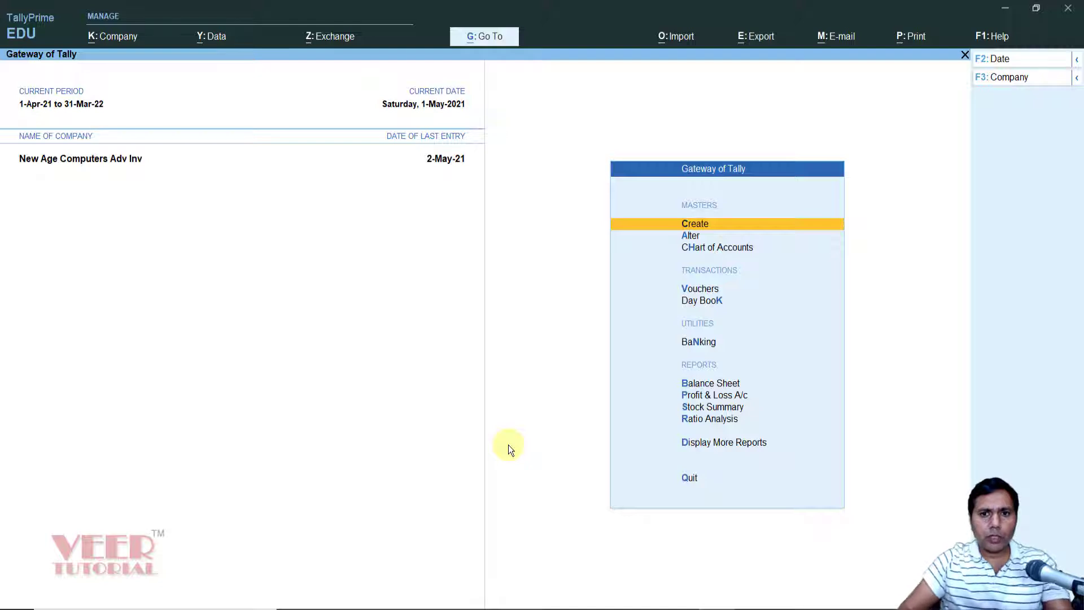
{"action": "key", "text": "Down"}
{"action": "key", "text": "Down"}
{"action": "key", "text": "Down"}
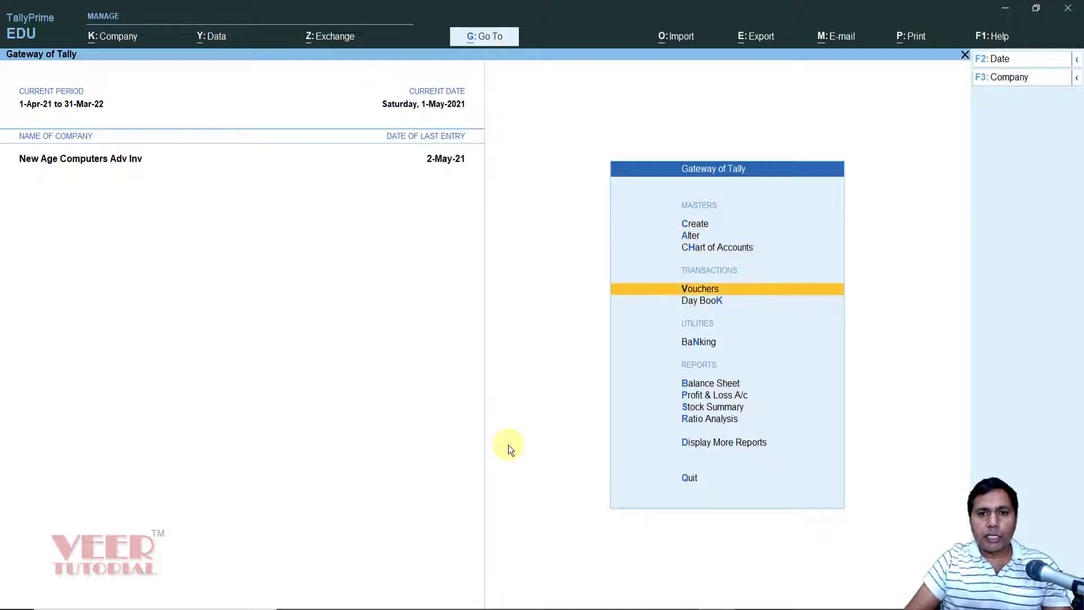
{"action": "key", "text": "Return"}
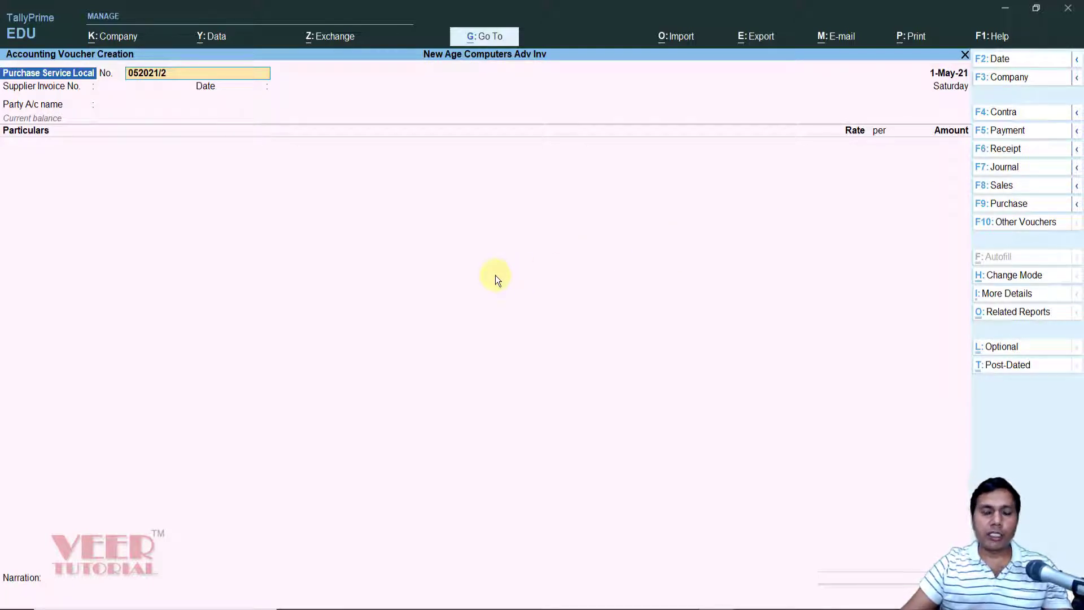
{"action": "key", "text": "Escape"}
{"action": "key", "text": "y"}
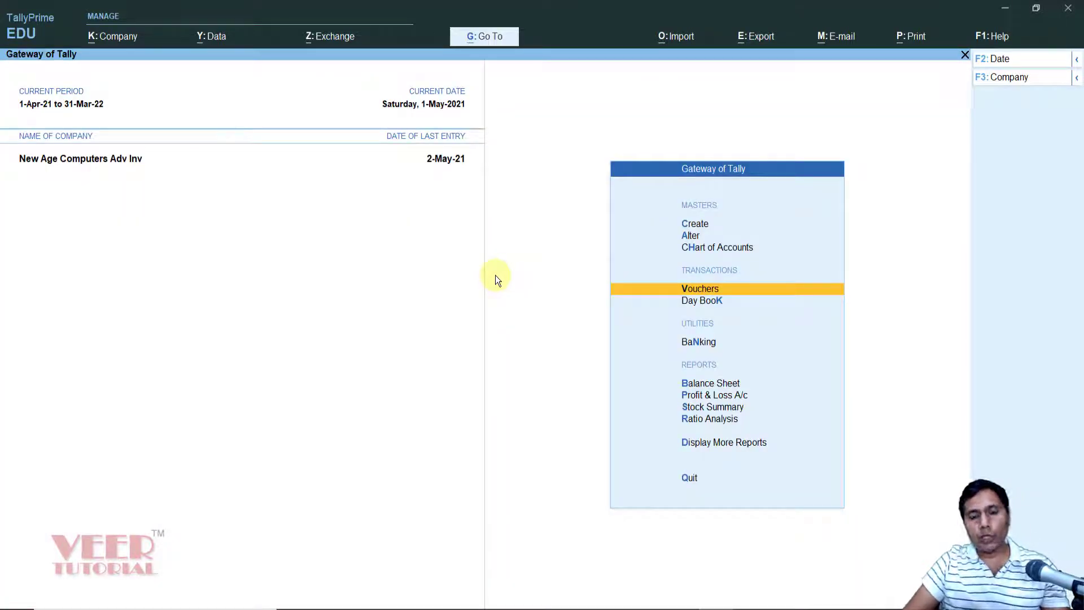
- Open the creation form for a new voucher type master
{"action": "key", "text": "Up"}
{"action": "key", "text": "Up"}
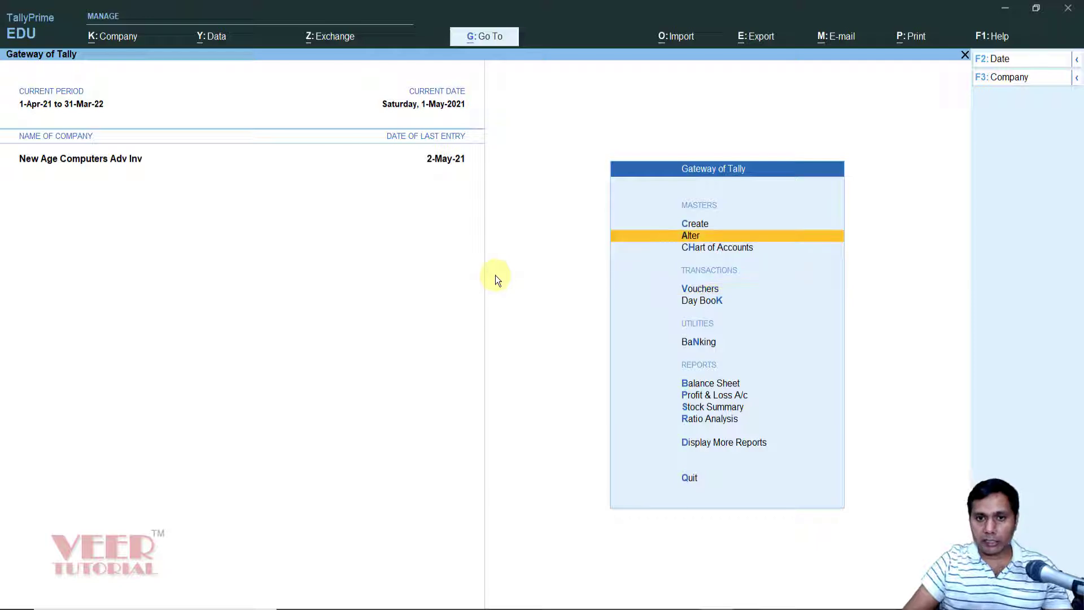
{"action": "key", "text": "Up"}
{"action": "key", "text": "Return"}
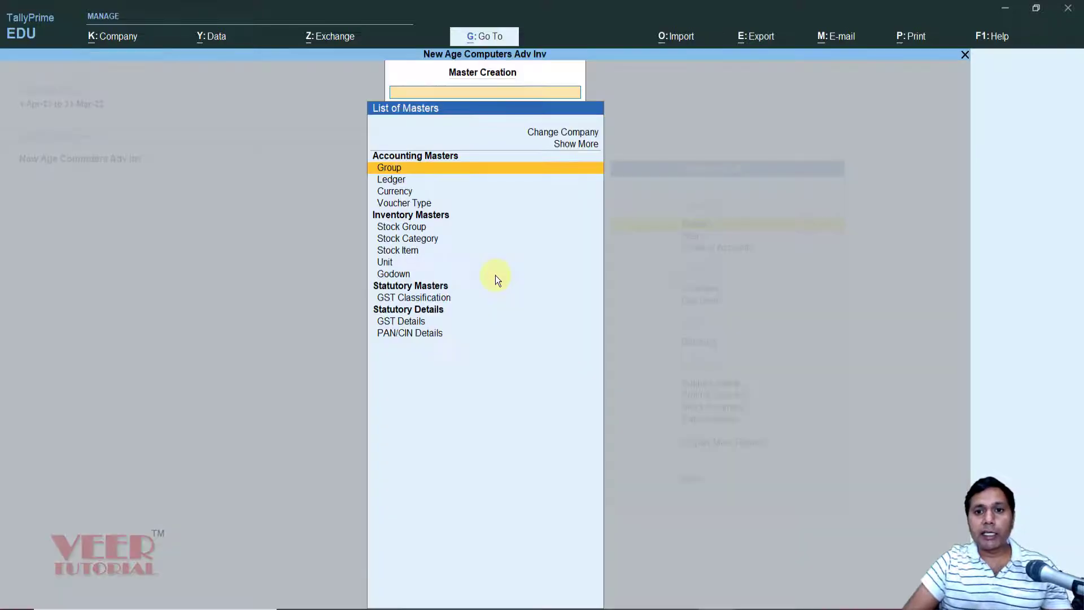
{"action": "key", "text": "Down"}
{"action": "key", "text": "Down"}
{"action": "key", "text": "Down"}
{"action": "key", "text": "Return"}
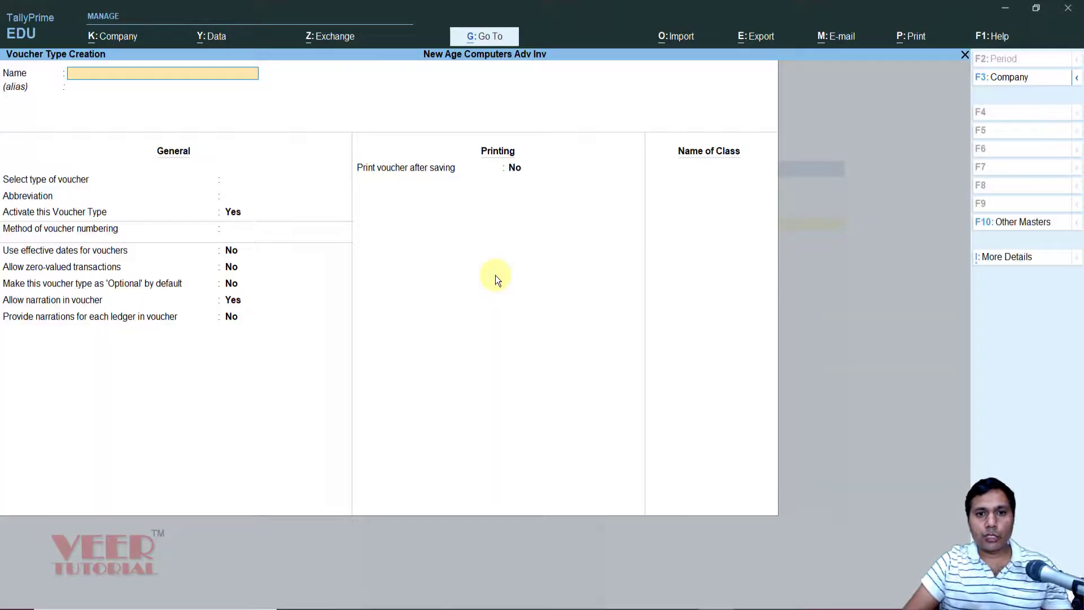
- Name the new voucher type Sale of Services and leave its alias blank
{"action": "type", "text": "Sale"}
{"action": "type", "text": " Service"}
{"action": "key", "text": "BackSpace"}
{"action": "key", "text": "BackSpace"}
{"action": "key", "text": "BackSpace"}
{"action": "key", "text": "BackSpace"}
{"action": "key", "text": "BackSpace"}
{"action": "key", "text": "BackSpace"}
{"action": "key", "text": "BackSpace"}
{"action": "type", "text": "o"}
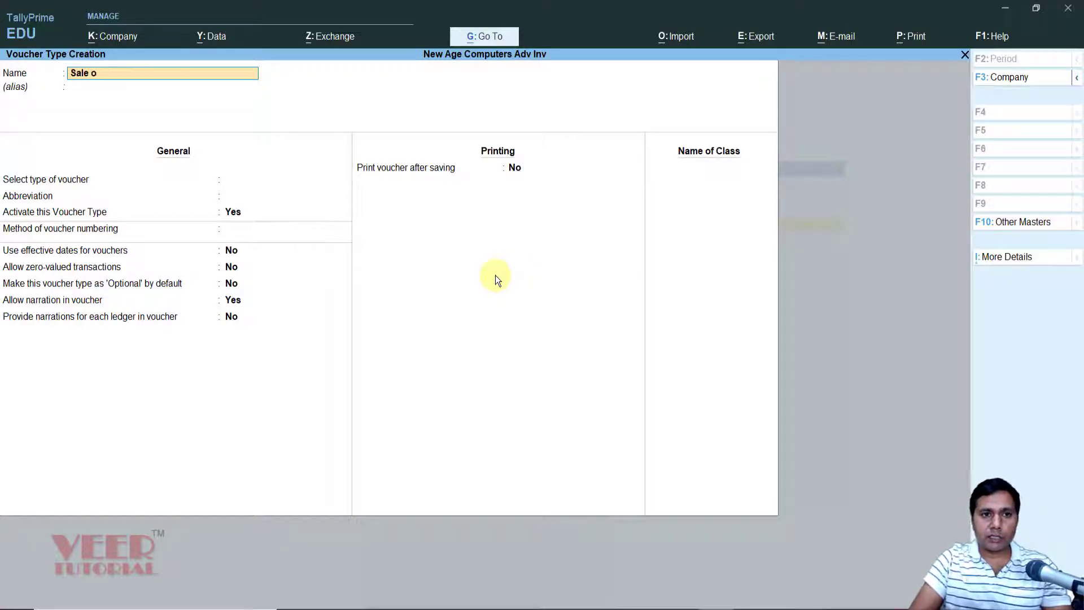
{"action": "type", "text": "f Services"}
{"action": "key", "text": "Return"}
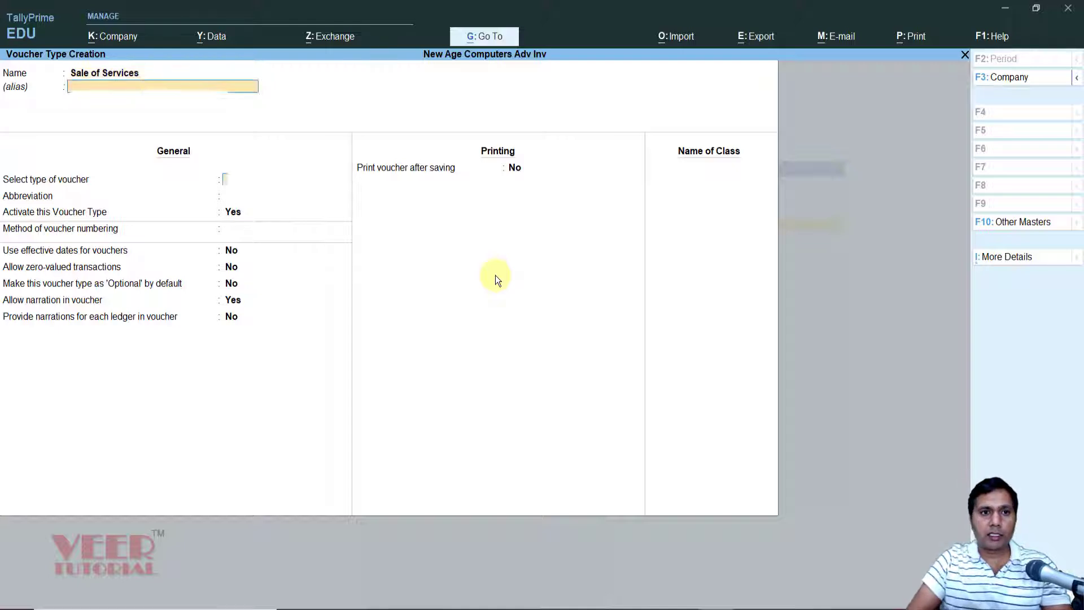
- Base the voucher type on Sales and set its numbering method to Automatic (Manual Override)
{"action": "type", "text": "Sales"}
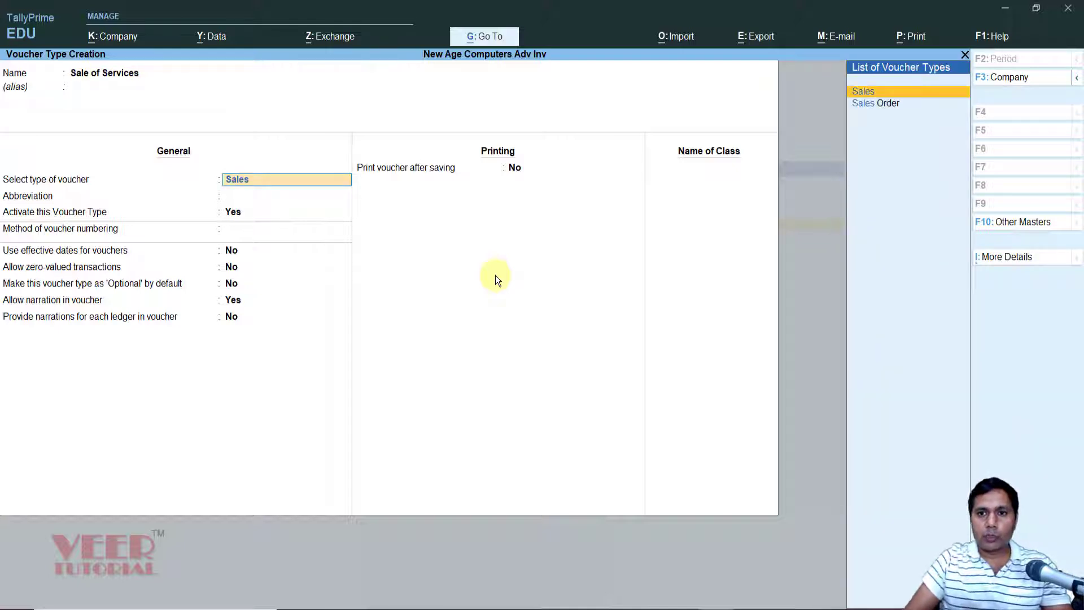
{"action": "key", "text": "Return"}
{"action": "key", "text": "Return"}
{"action": "key", "text": "Return"}
{"action": "key", "text": "Down"}
{"action": "key", "text": "Return"}
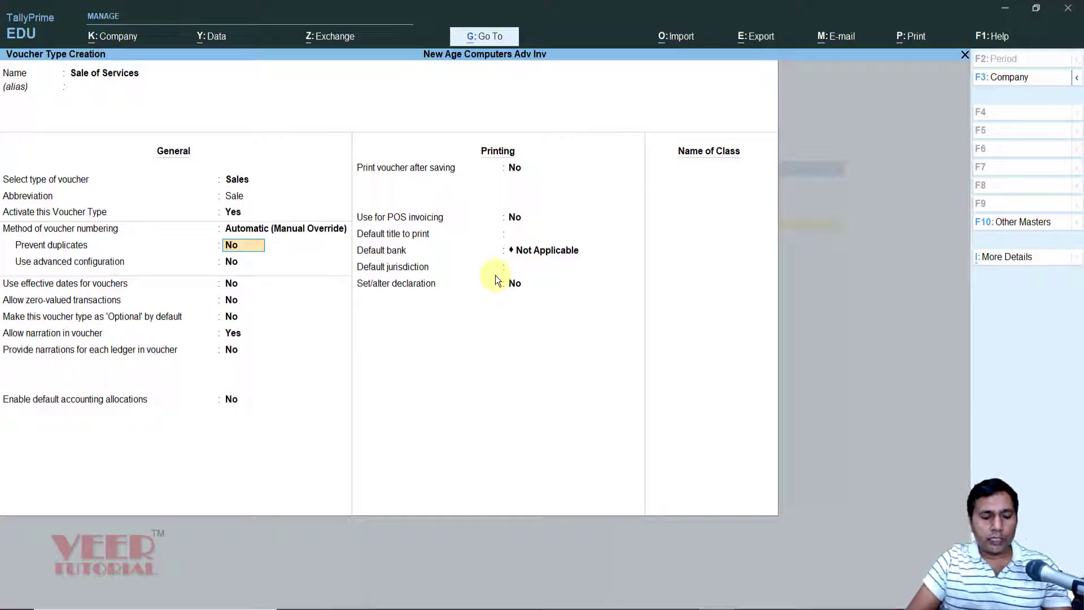
- Set Prevent duplicates to Yes and accept the defaults for the remaining general voucher type settings
{"action": "key", "text": "y"}
{"action": "key", "text": "Return"}
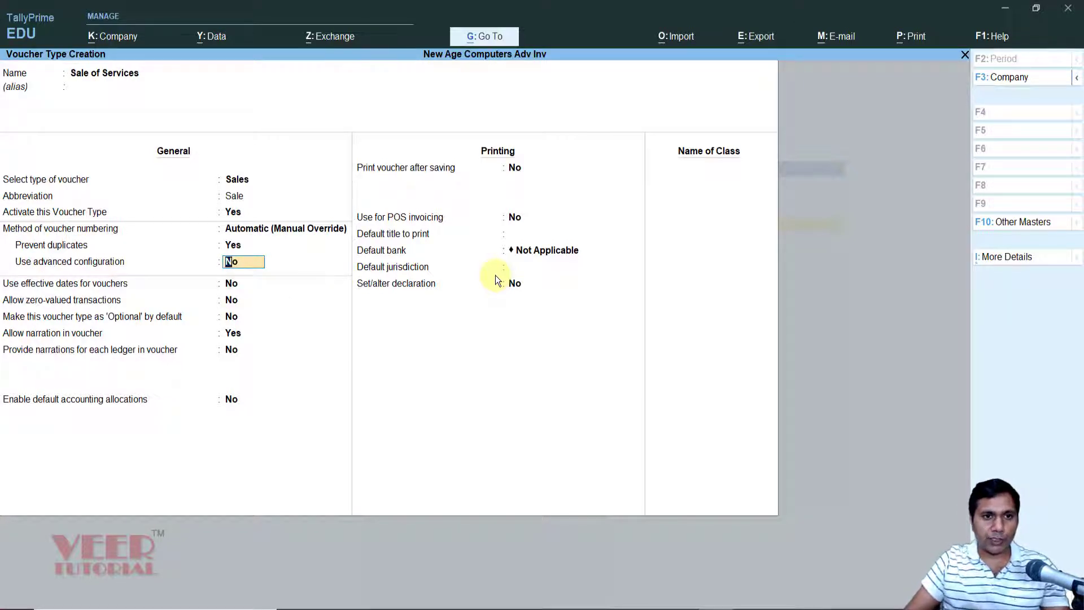
{"action": "key", "text": "Return"}
{"action": "key", "text": "Return"}
{"action": "key", "text": "Return"}
{"action": "key", "text": "Return"}
{"action": "key", "text": "Return"}
{"action": "key", "text": "Return"}
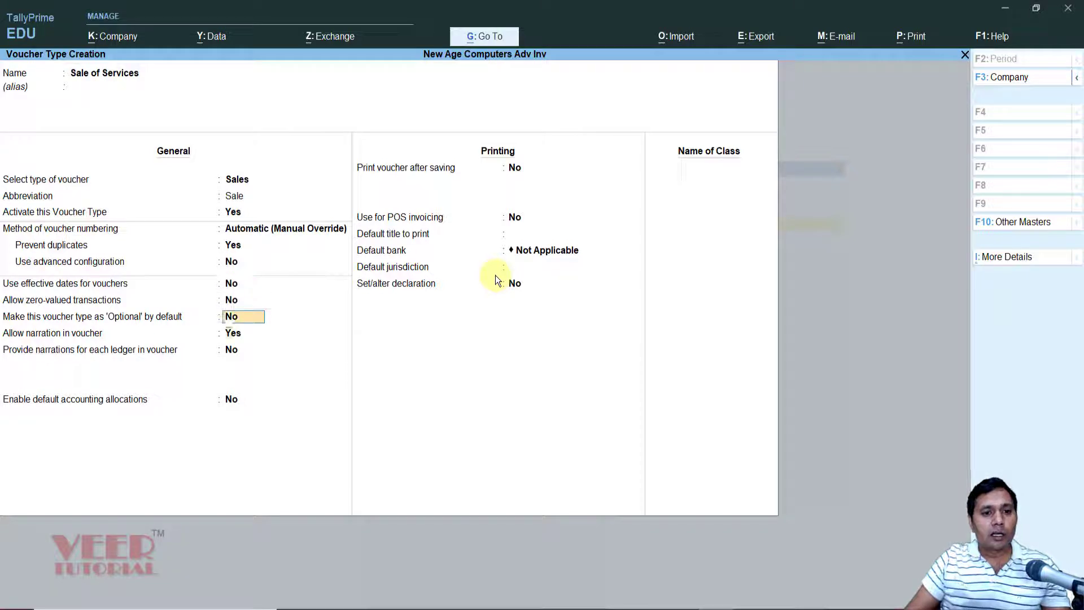
{"action": "key", "text": "Return"}
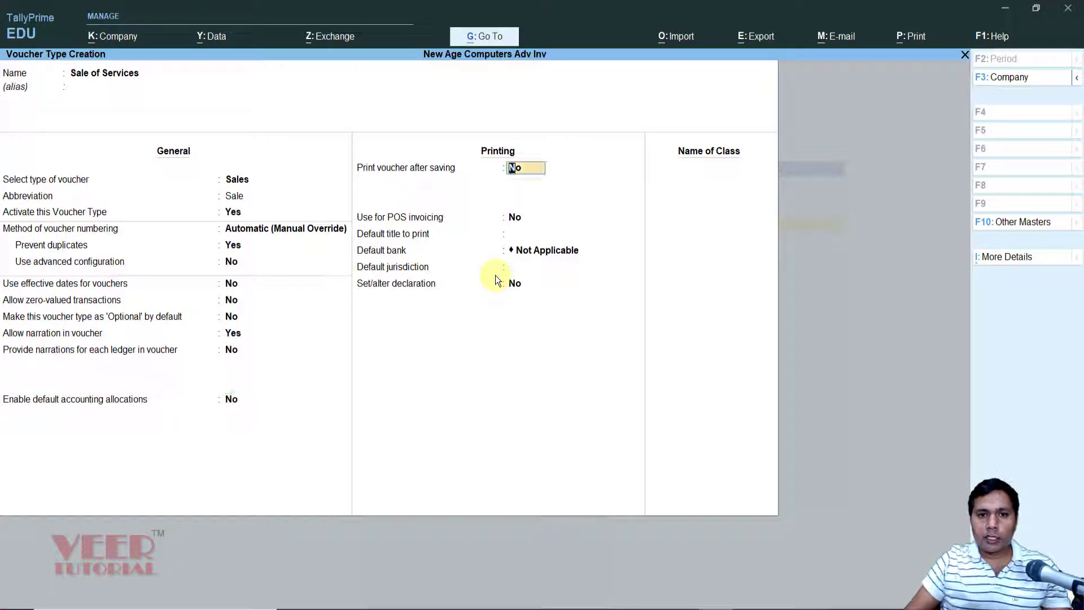
- Enable printing the voucher after saving and set the default print title to Tax Invoice, with POS invoicing left at No
{"action": "type", "text": "y"}
{"action": "key", "text": "Return"}
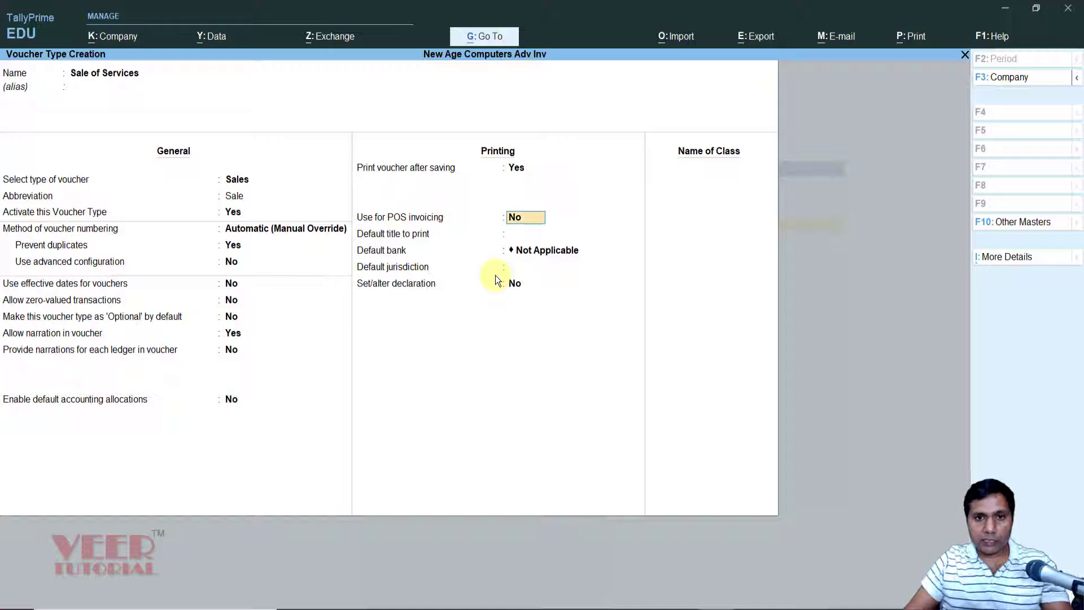
{"action": "key", "text": "Return"}
{"action": "key", "text": "Return"}
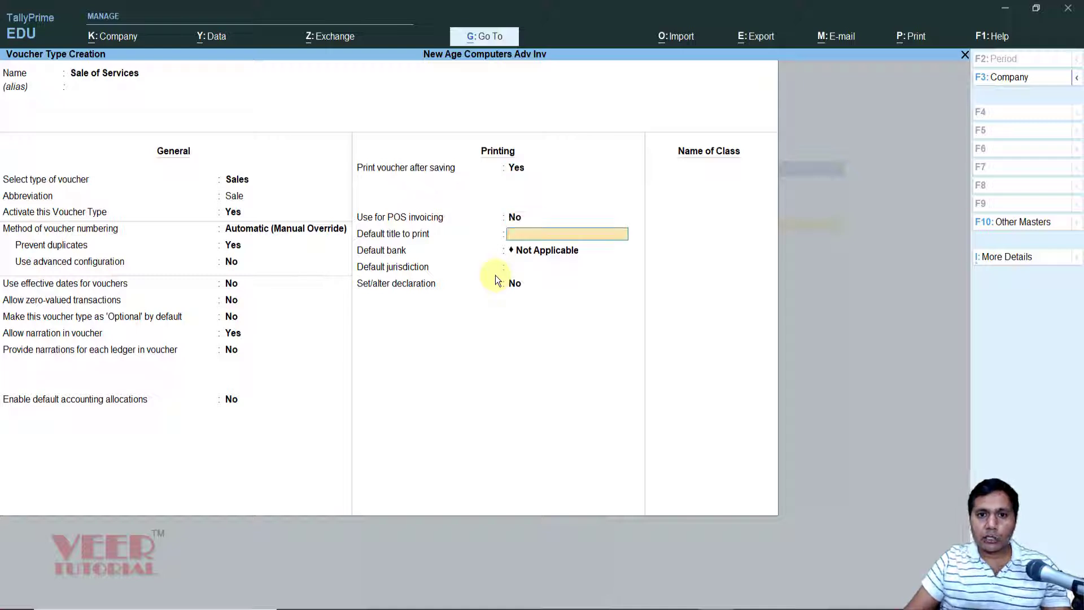
{"action": "key", "text": "Up"}
{"action": "type", "text": "Tax i"}
{"action": "type", "text": "nvoice"}
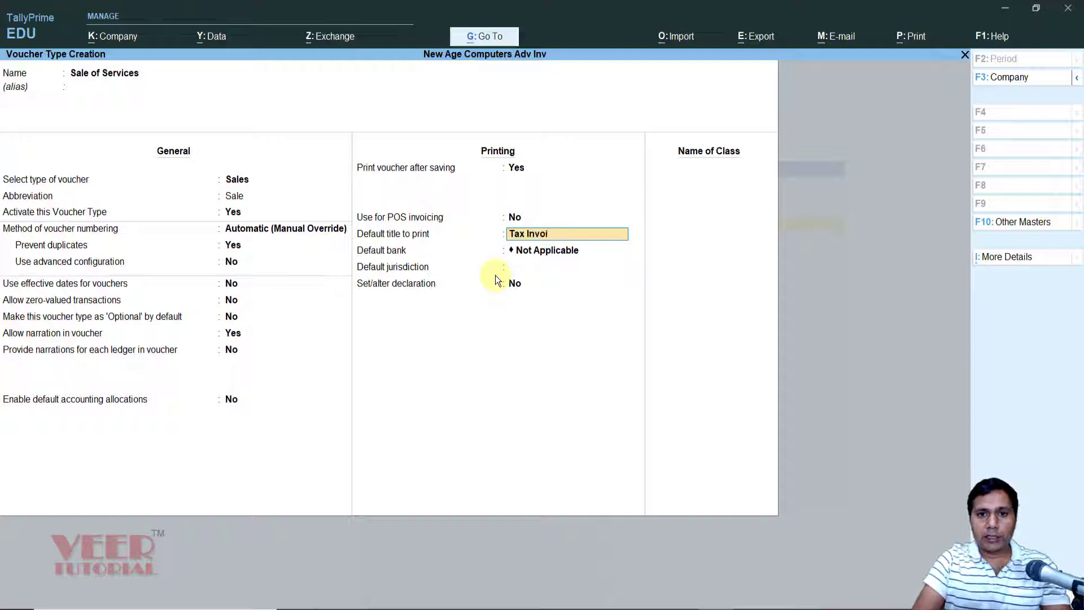
{"action": "key", "text": "Return"}
{"action": "key", "text": "Return"}
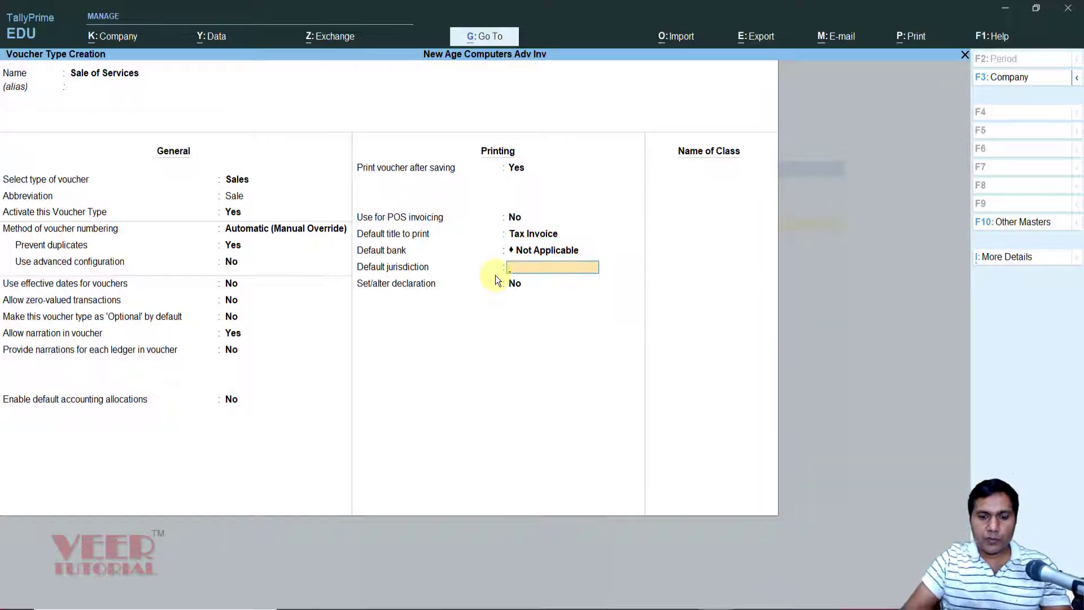
- Set the default jurisdiction to Delhi and the declaration option to Yes, and save the voucher type without a class
{"action": "key", "text": "Return"}
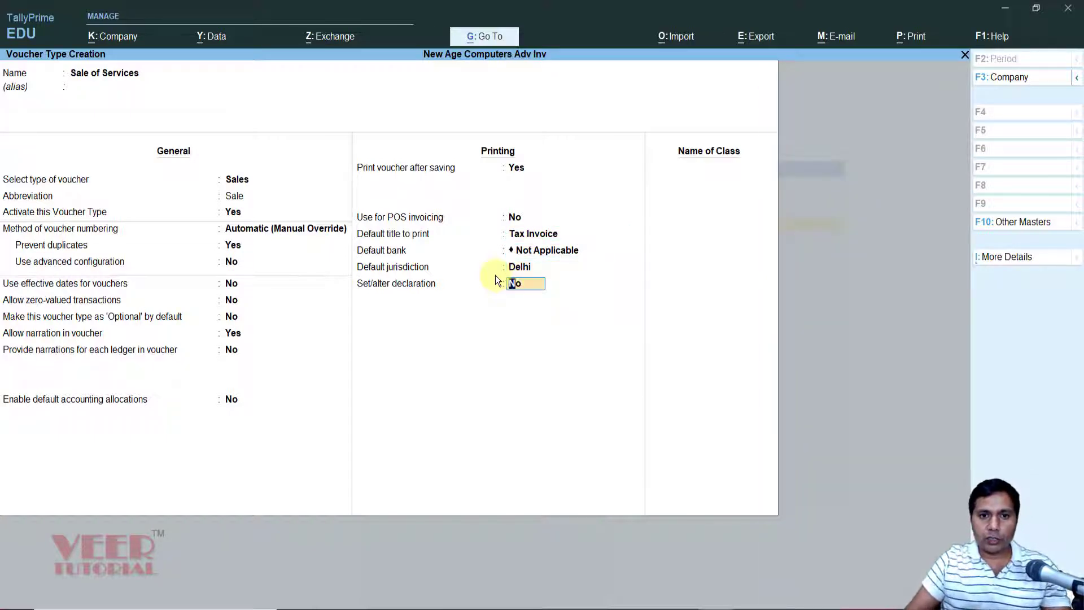
{"action": "type", "text": "y"}
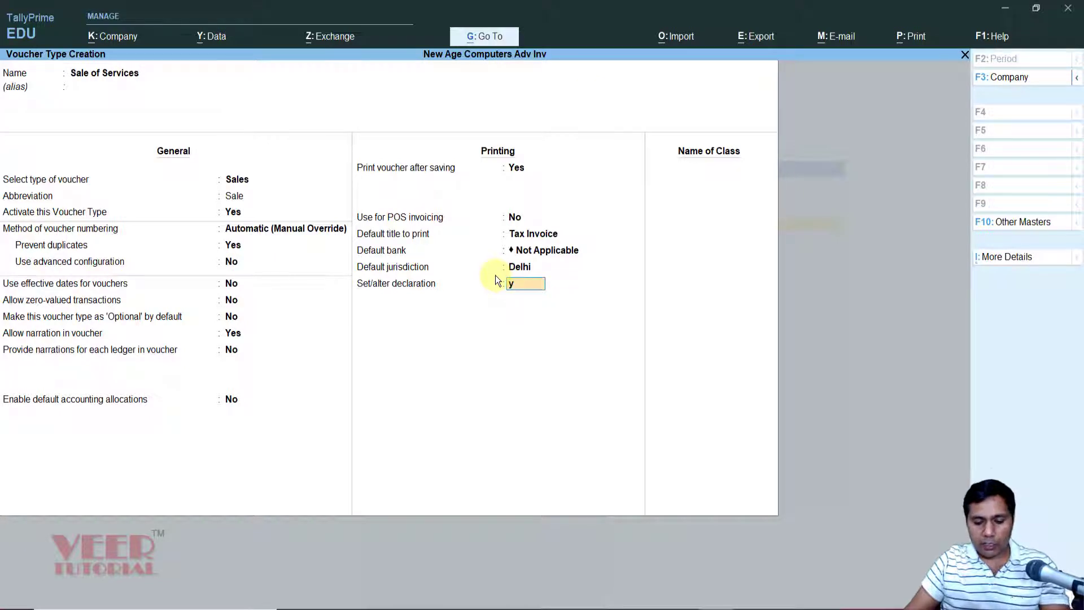
{"action": "key", "text": "Return"}
{"action": "key", "text": "Return"}
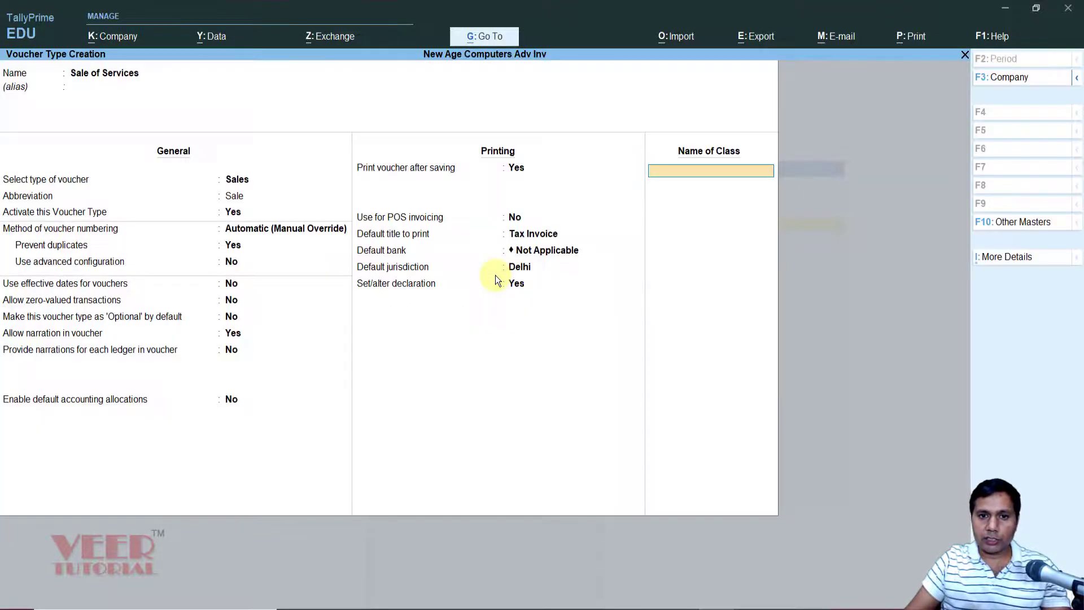
{"action": "key", "text": "Return"}
{"action": "key", "text": "Return"}
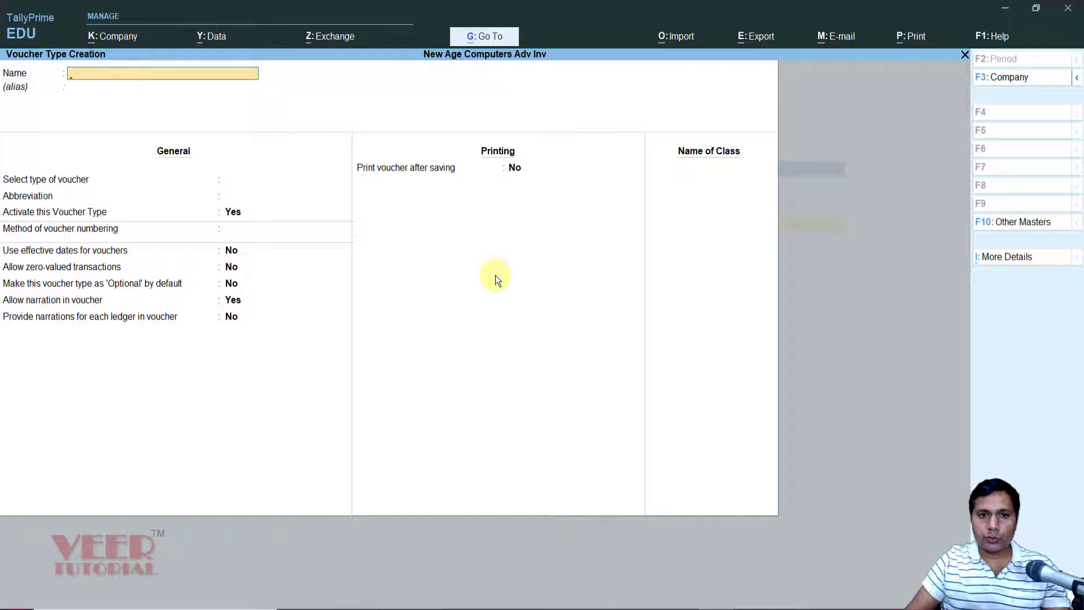
- Leave voucher type creation and open voucher entry from the Gateway of Tally
{"action": "key", "text": "Escape"}
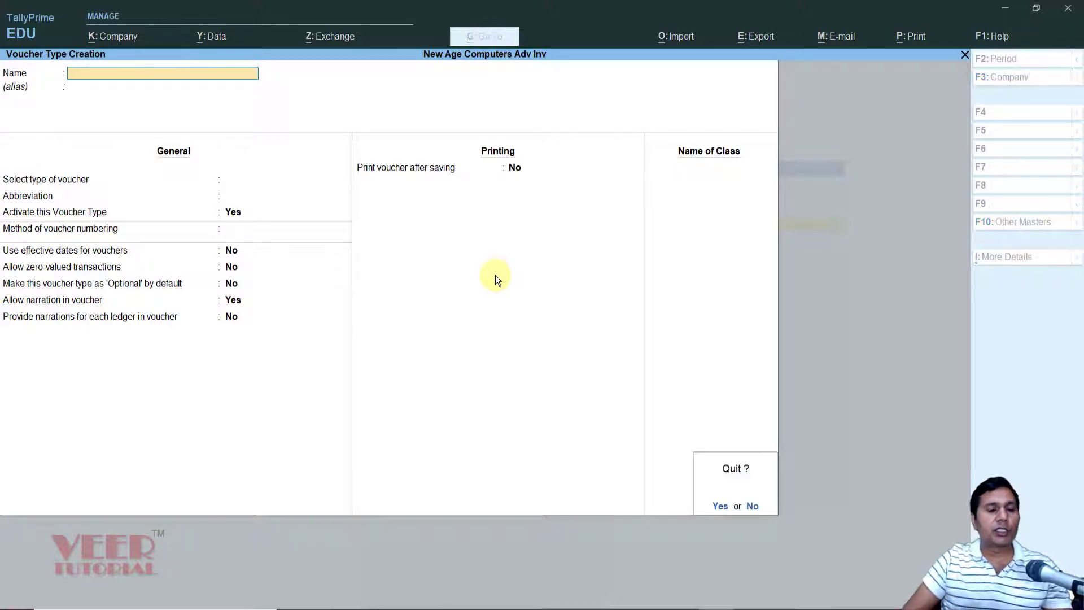
{"action": "key", "text": "Return"}
{"action": "key", "text": "Escape"}
{"action": "key", "text": "Escape"}
{"action": "key", "text": "Escape"}
{"action": "key", "text": "Down"}
{"action": "key", "text": "Down"}
{"action": "key", "text": "Down"}
{"action": "key", "text": "Return"}
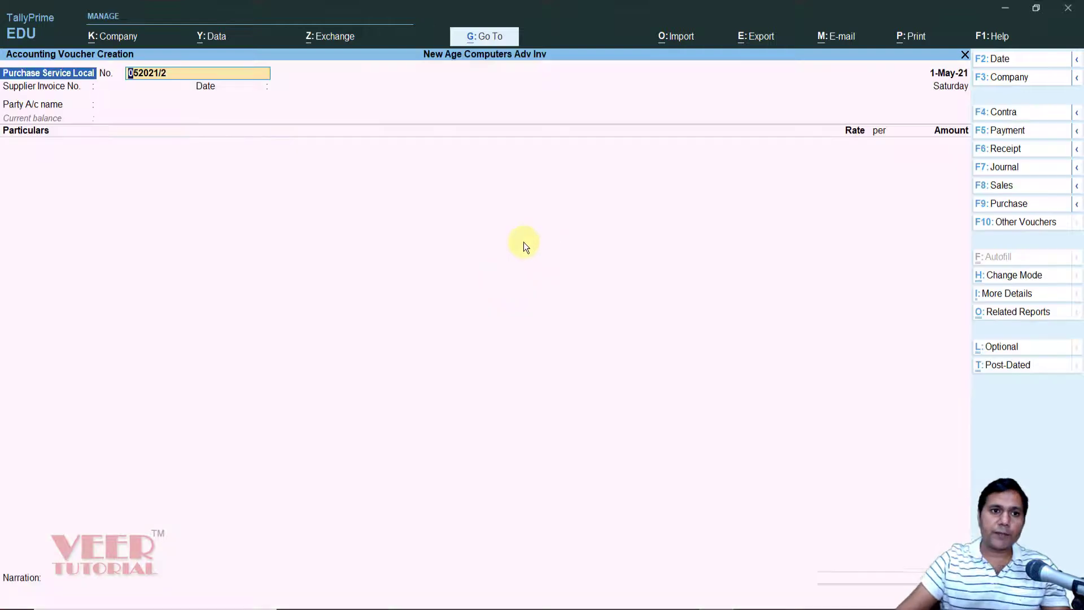
- Switch the entry to the Sale of Services voucher type and date it 1-Apr-21, accepting voucher number 1
{"action": "left_click", "coordinate": [999, 186]}
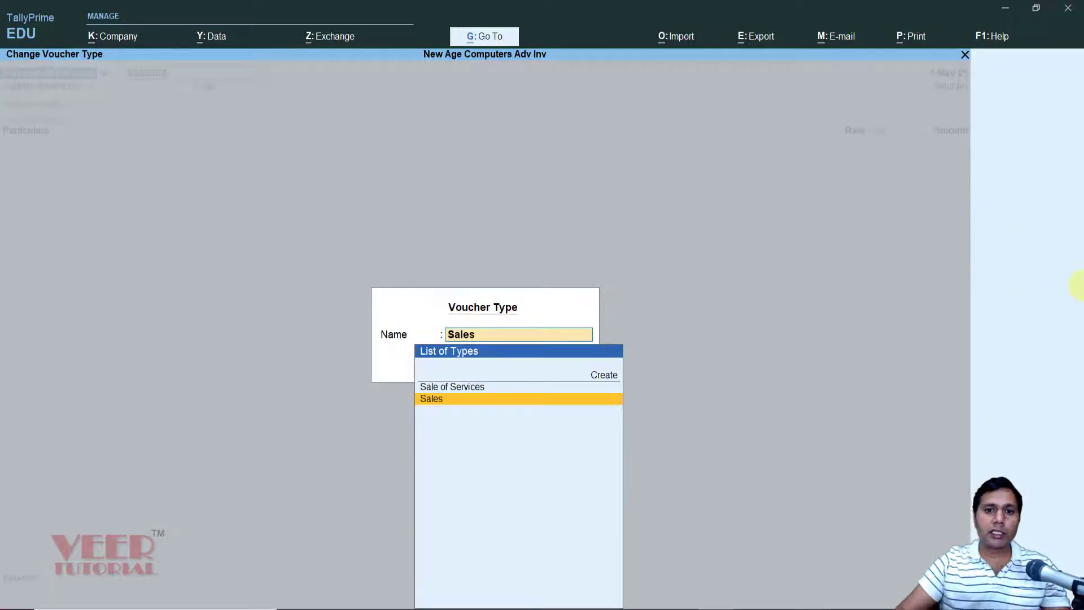
{"action": "key", "text": "Up"}
{"action": "key", "text": "Return"}
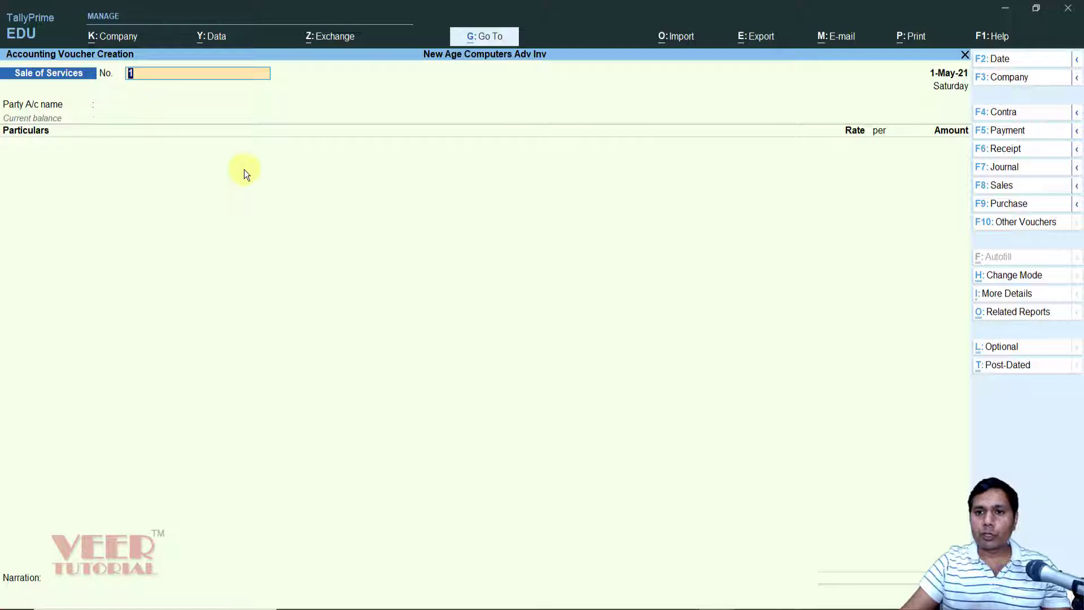
{"action": "key", "text": "F2"}
{"action": "type", "text": "1."}
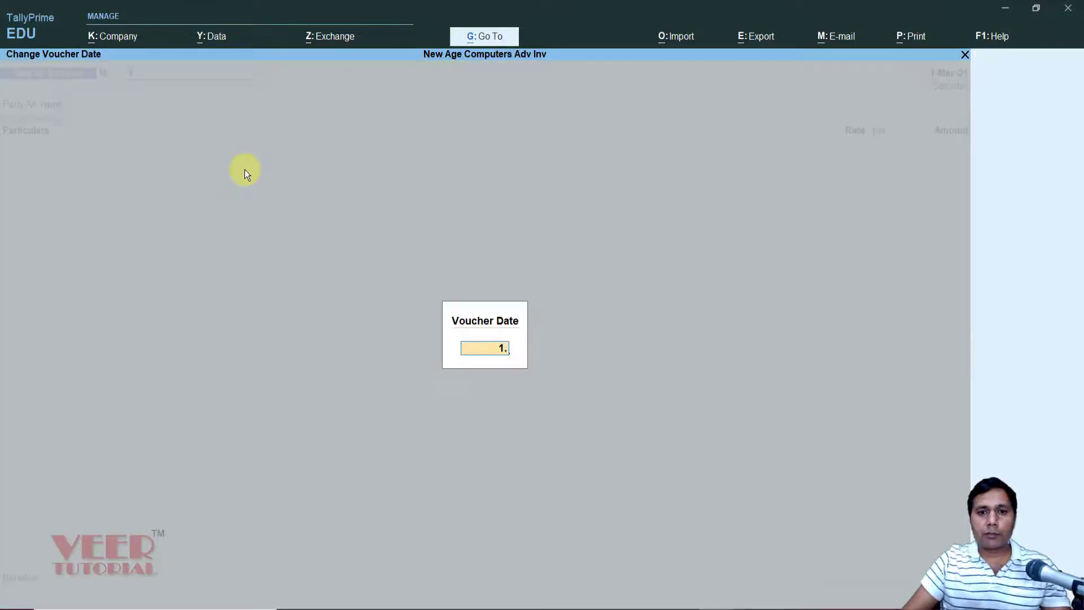
{"action": "type", "text": "4"}
{"action": "key", "text": "Return"}
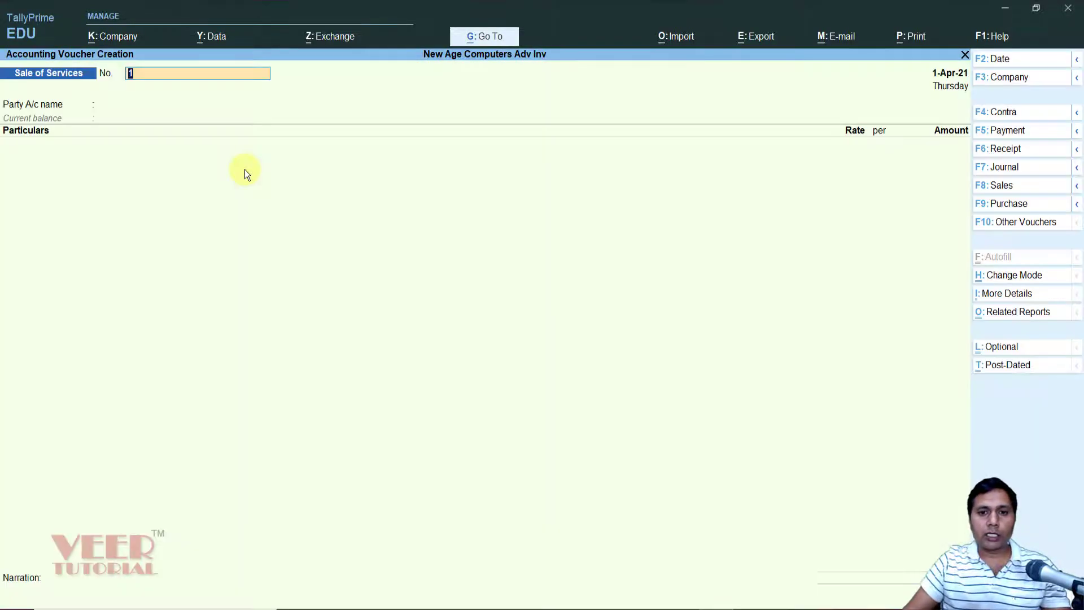
{"action": "key", "text": "Return"}
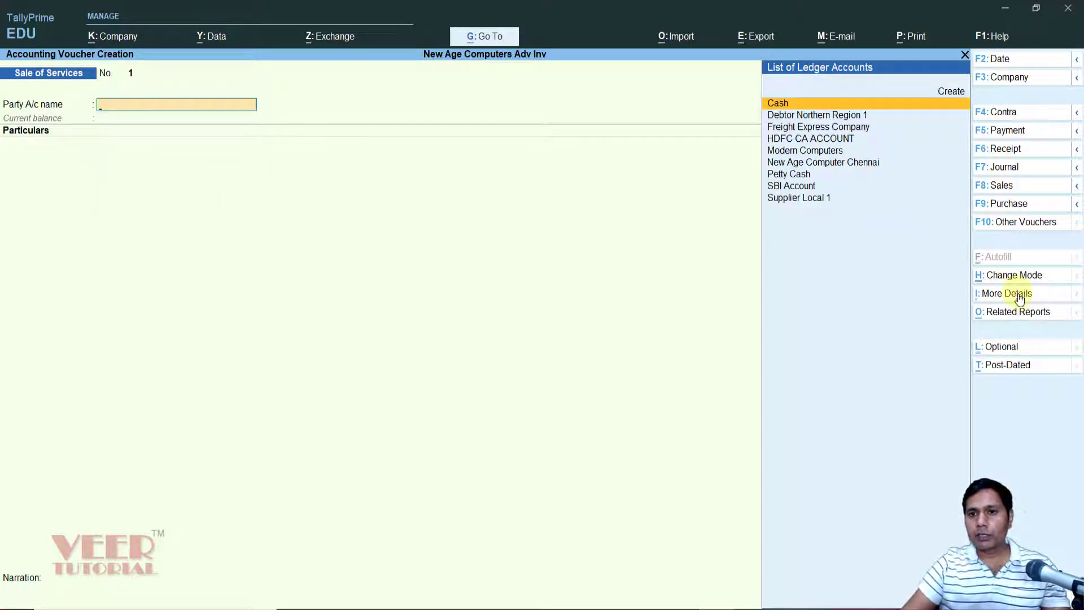
- Choose Accounting Invoice as the voucher mode and go on to the party account name
{"action": "left_click", "coordinate": [1009, 275]}
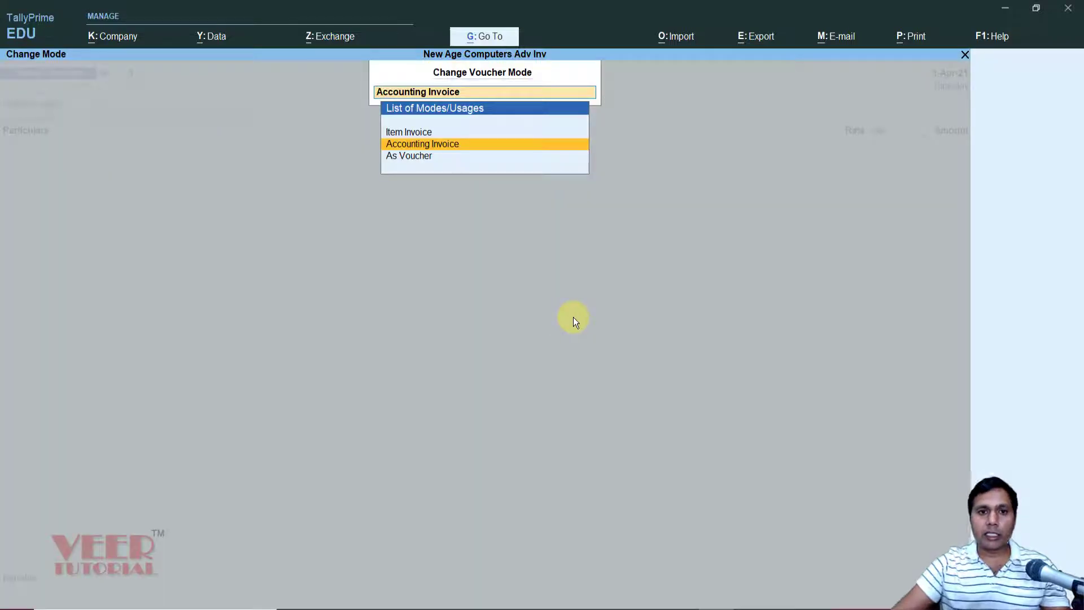
{"action": "key", "text": "Down"}
{"action": "key", "text": "Down"}
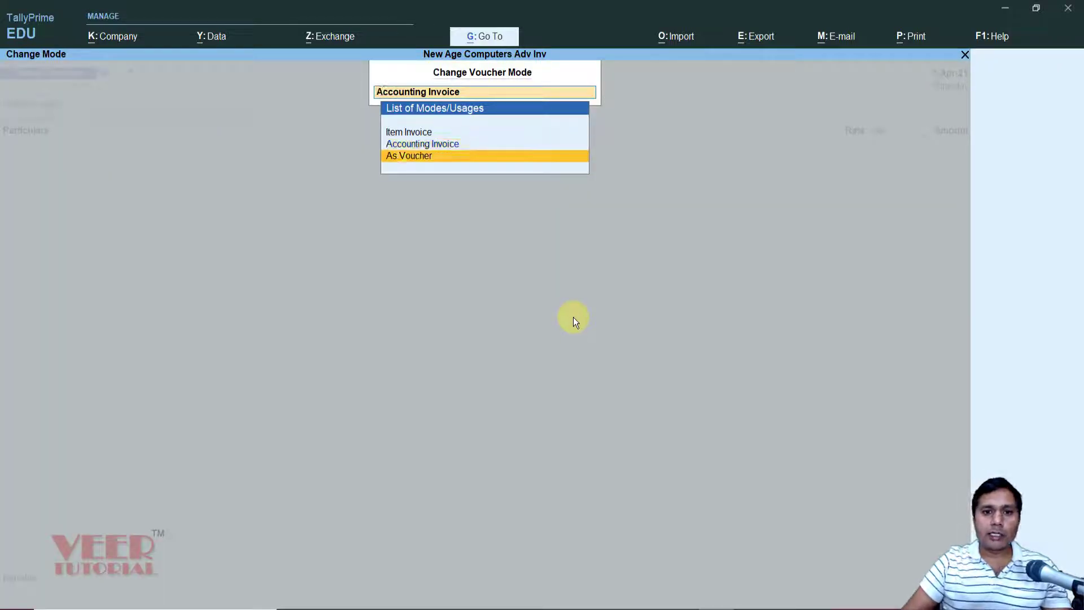
{"action": "key", "text": "Down"}
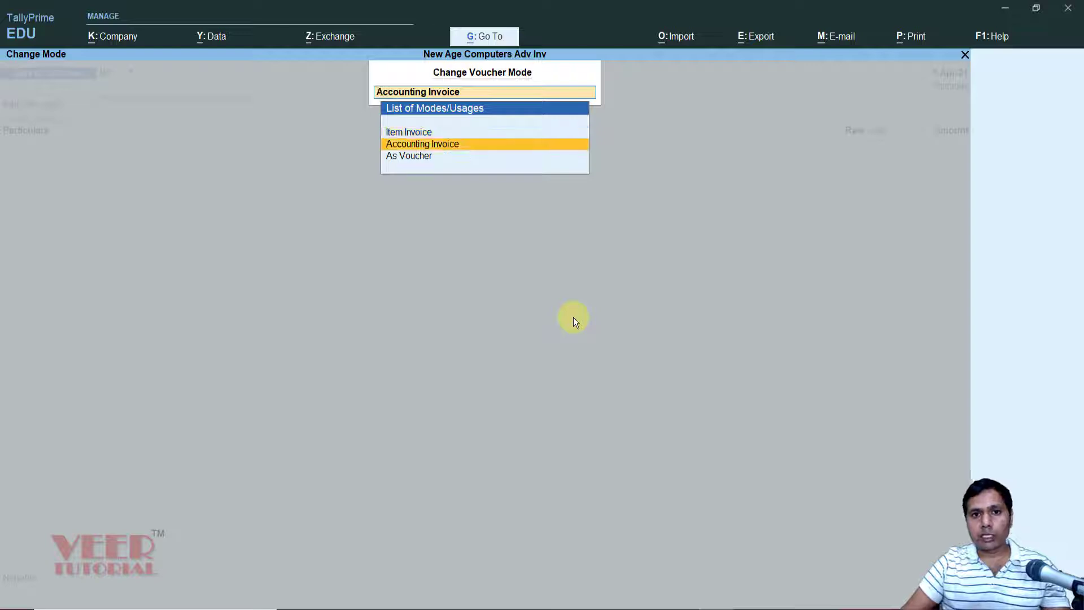
{"action": "key", "text": "Return"}
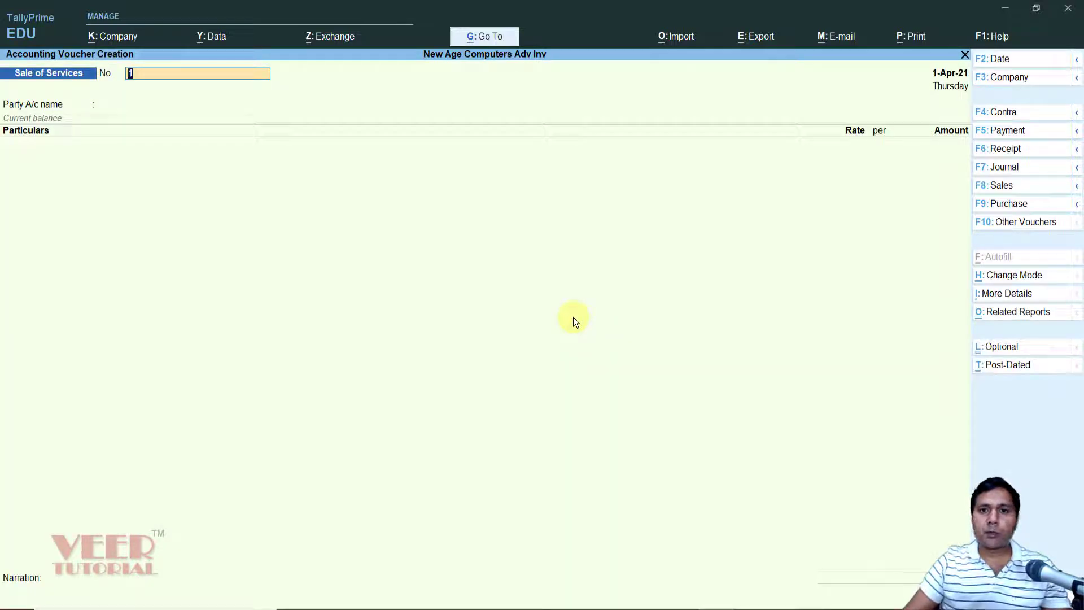
{"action": "key", "text": "Return"}
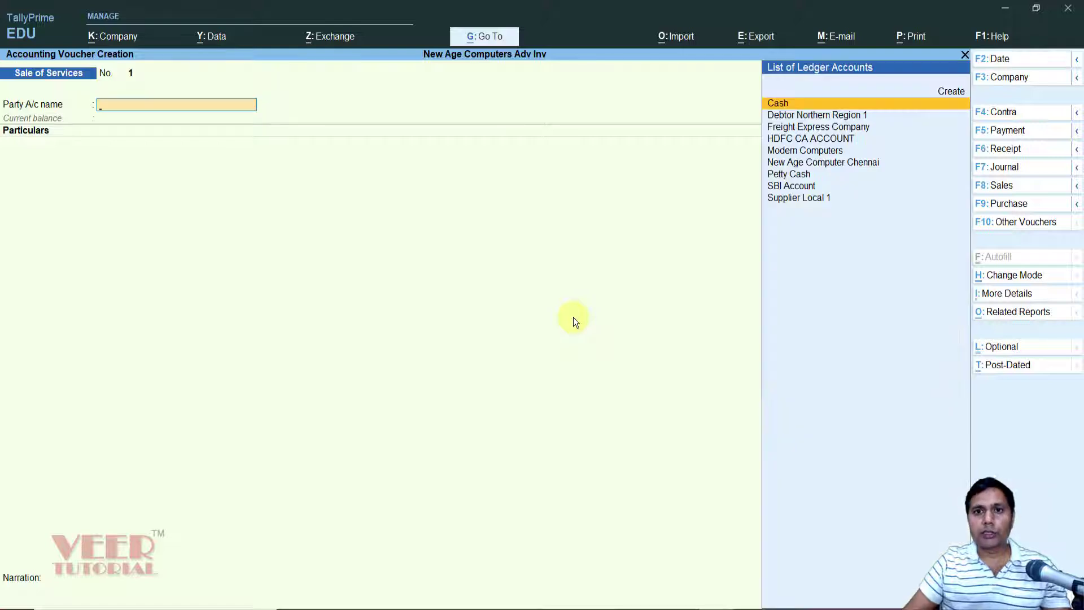
- Choose Cash as the party account and add the Sales of Services ledger with an amount of 500
{"action": "key", "text": "Return"}
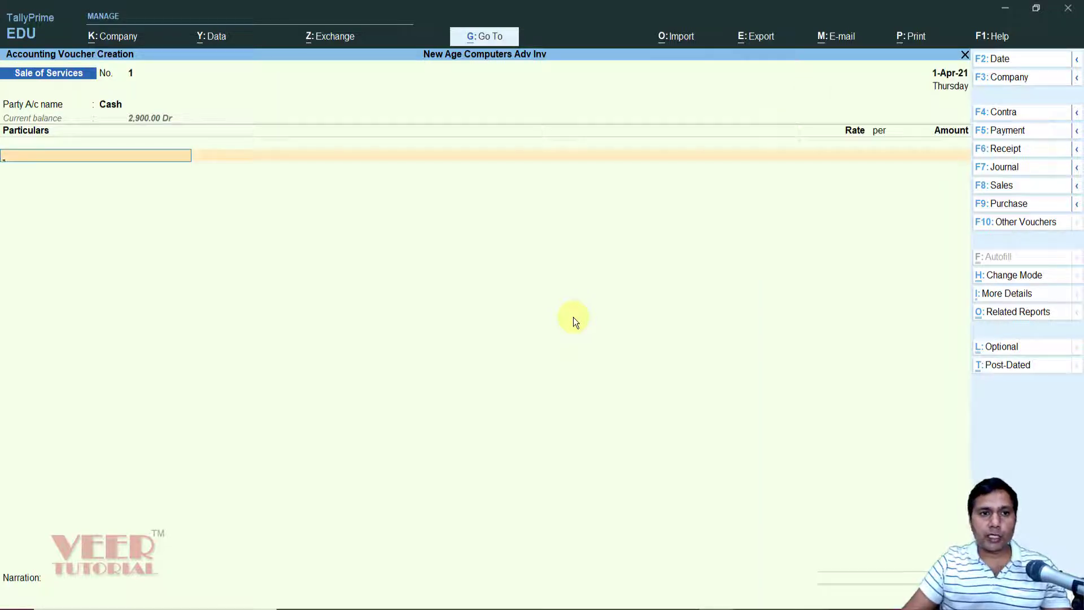
{"action": "type", "text": "Sal"}
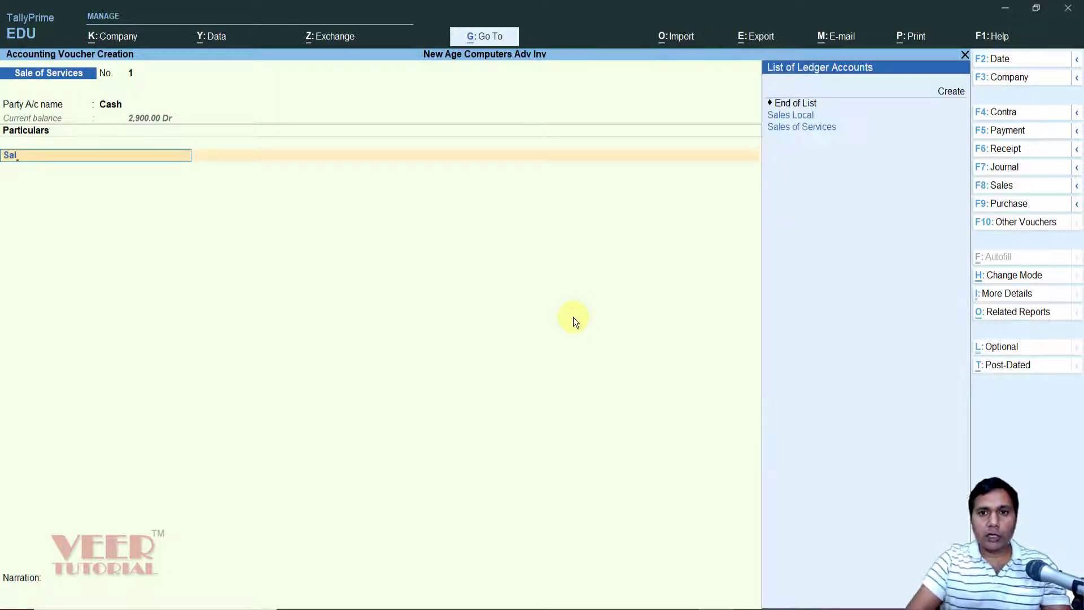
{"action": "key", "text": "Return"}
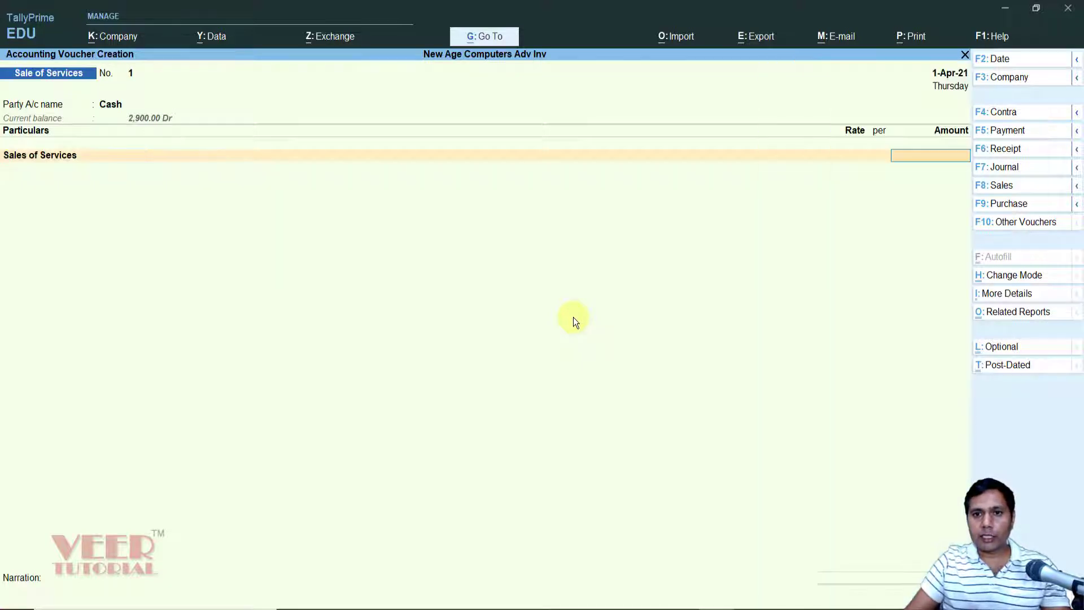
{"action": "type", "text": "500"}
{"action": "key", "text": "Return"}
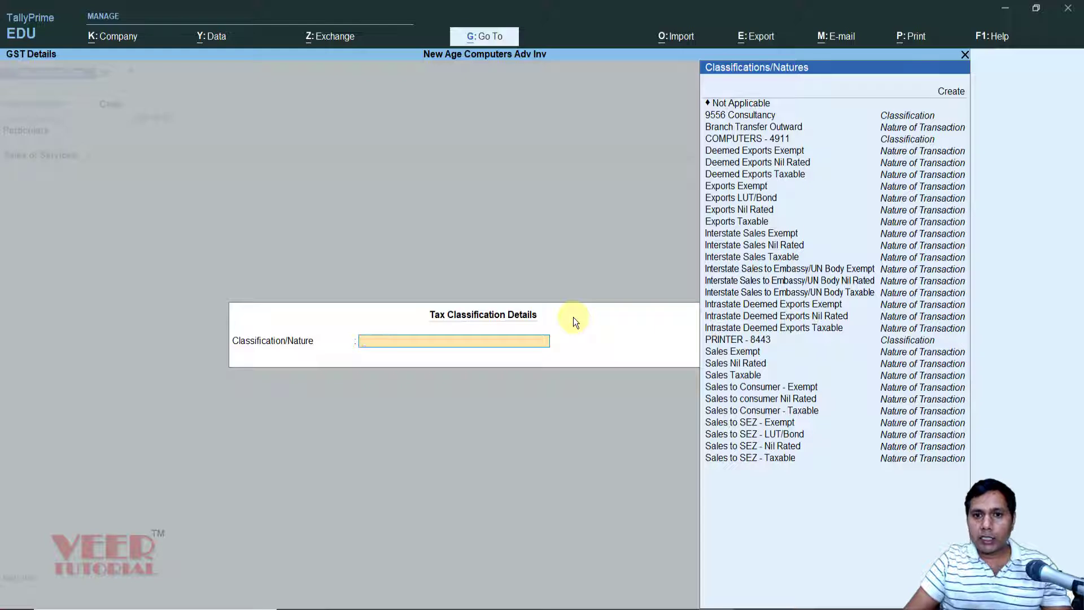
- Set the tax classification of the Sales of Services line to Sales Taxable
{"action": "key", "text": "Down"}
{"action": "key", "text": "Down"}
{"action": "key", "text": "Down"}
{"action": "key", "text": "Down"}
{"action": "key", "text": "Down"}
{"action": "key", "text": "Down"}
{"action": "key", "text": "Down"}
{"action": "key", "text": "Down"}
{"action": "key", "text": "Down"}
{"action": "key", "text": "Down"}
{"action": "key", "text": "Down"}
{"action": "key", "text": "Down"}
{"action": "key", "text": "Down"}
{"action": "key", "text": "Down"}
{"action": "key", "text": "Down"}
{"action": "key", "text": "Down"}
{"action": "key", "text": "Down"}
{"action": "key", "text": "Down"}
{"action": "key", "text": "Down"}
{"action": "key", "text": "Down"}
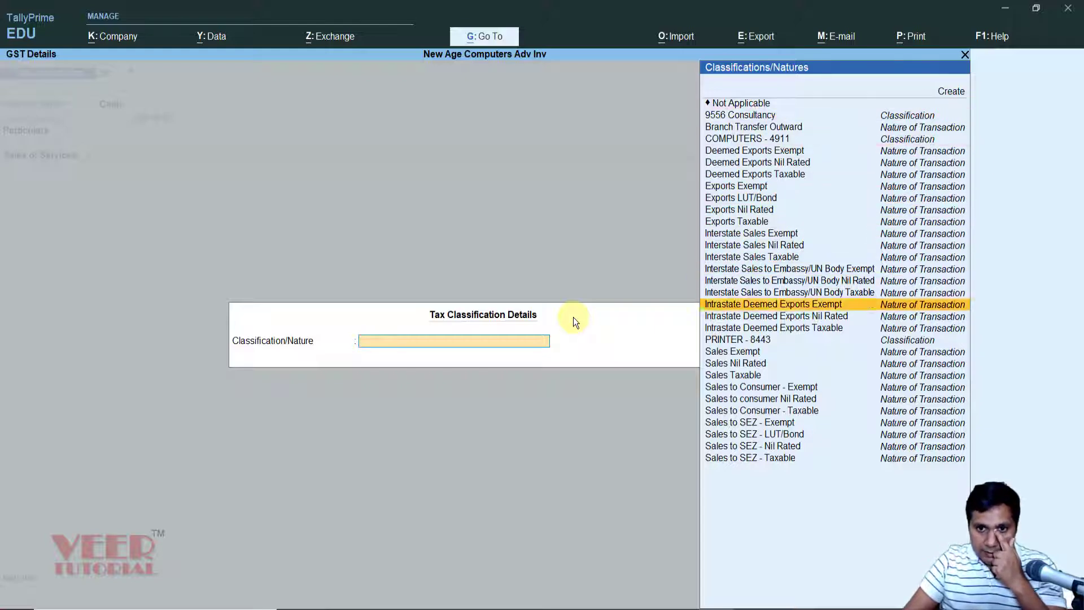
{"action": "key", "text": "Up"}
{"action": "key", "text": "Up"}
{"action": "key", "text": "Up"}
{"action": "key", "text": "Up"}
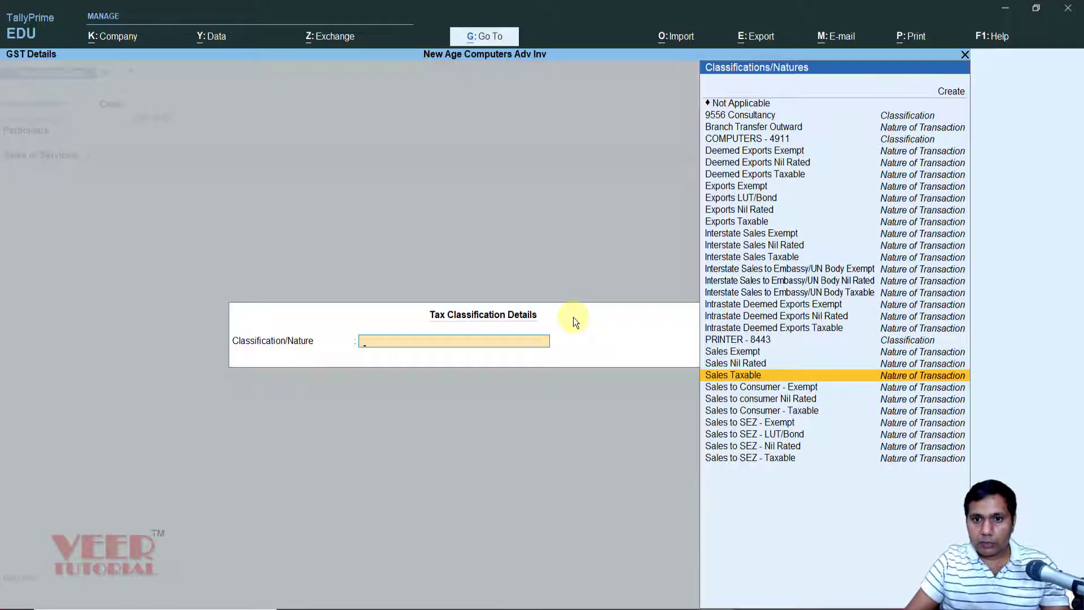
{"action": "key", "text": "Return"}
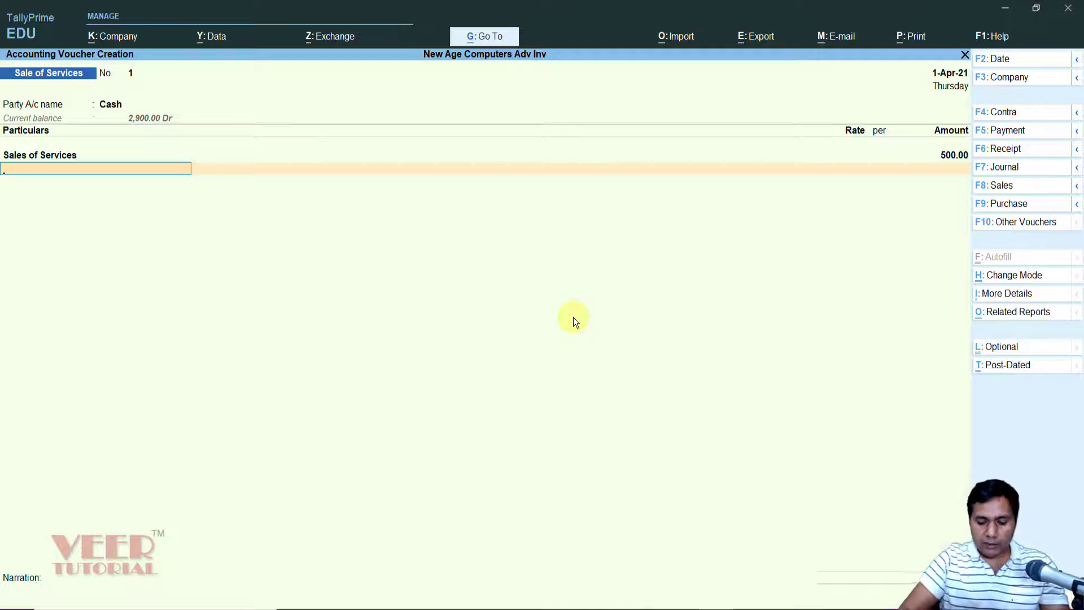
- Look for a CGST output ledger for the next particulars line, and start creating a new ledger named CGST Output
{"action": "type", "text": "Cg"}
{"action": "key", "text": "BackSpace"}
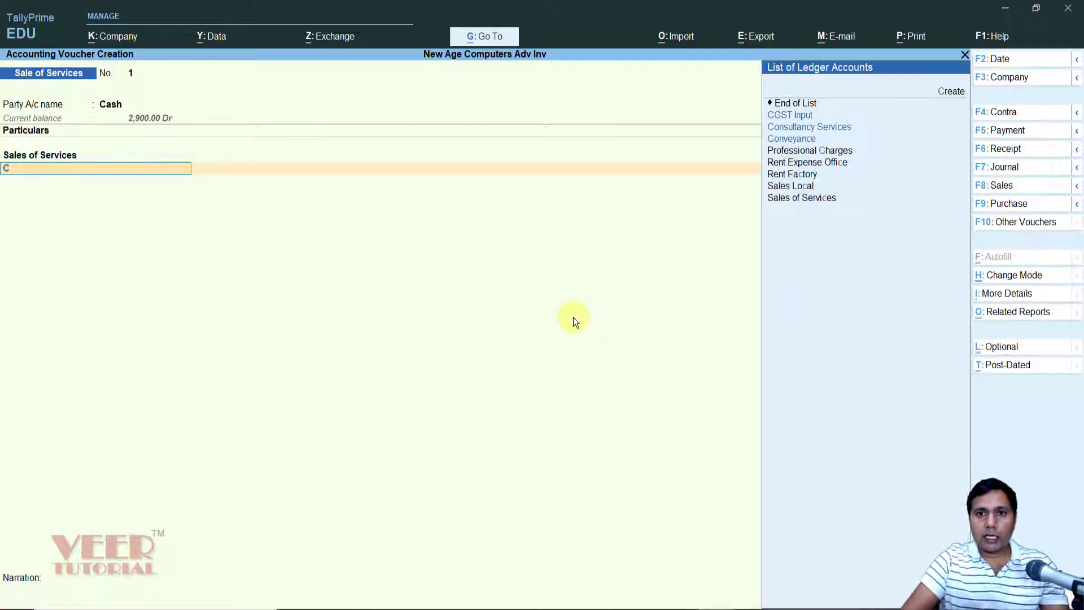
{"action": "key", "text": "Down"}
{"action": "key", "text": "Down"}
{"action": "key", "text": "Down"}
{"action": "key", "text": "Down"}
{"action": "key", "text": "Down"}
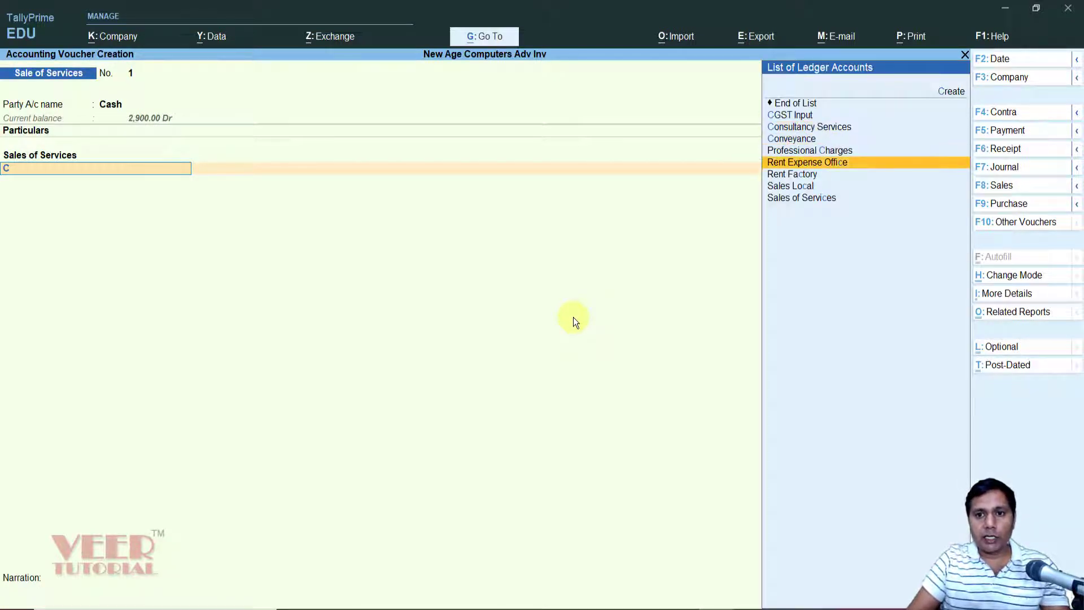
{"action": "key", "text": "alt+c"}
{"action": "key", "text": "Caps_Lock"}
{"action": "type", "text": "CGST"}
{"action": "key", "text": "Caps_Lock"}
{"action": "type", "text": "Output"}
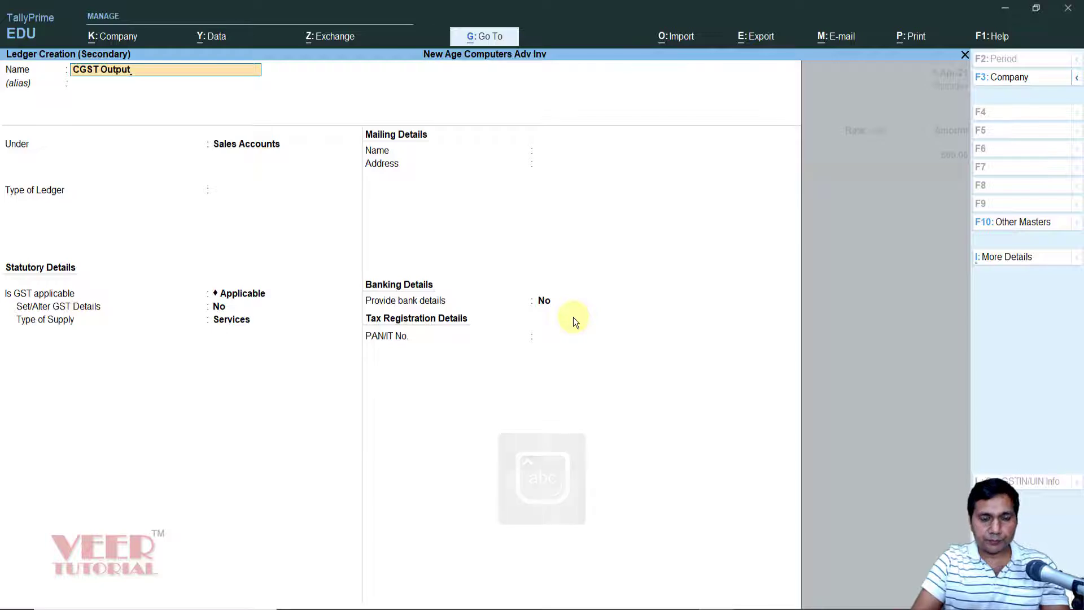
{"action": "key", "text": "Return"}
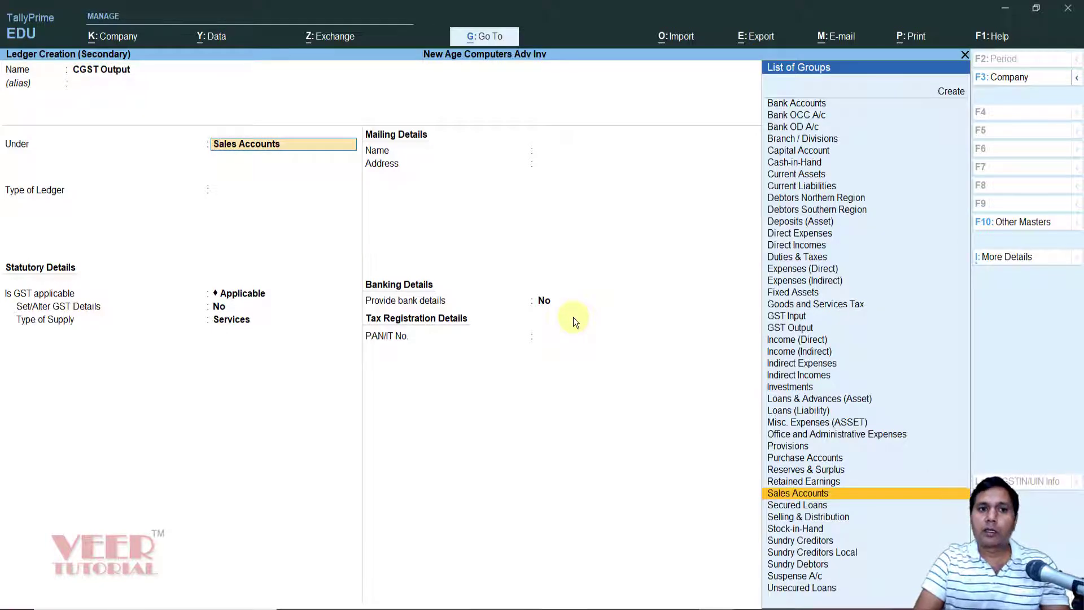
- Place the CGST Output ledger under GST Output with duty type GST and tax type Central Tax, and save it
{"action": "type", "text": "gst"}
{"action": "key", "text": "Down"}
{"action": "key", "text": "Return"}
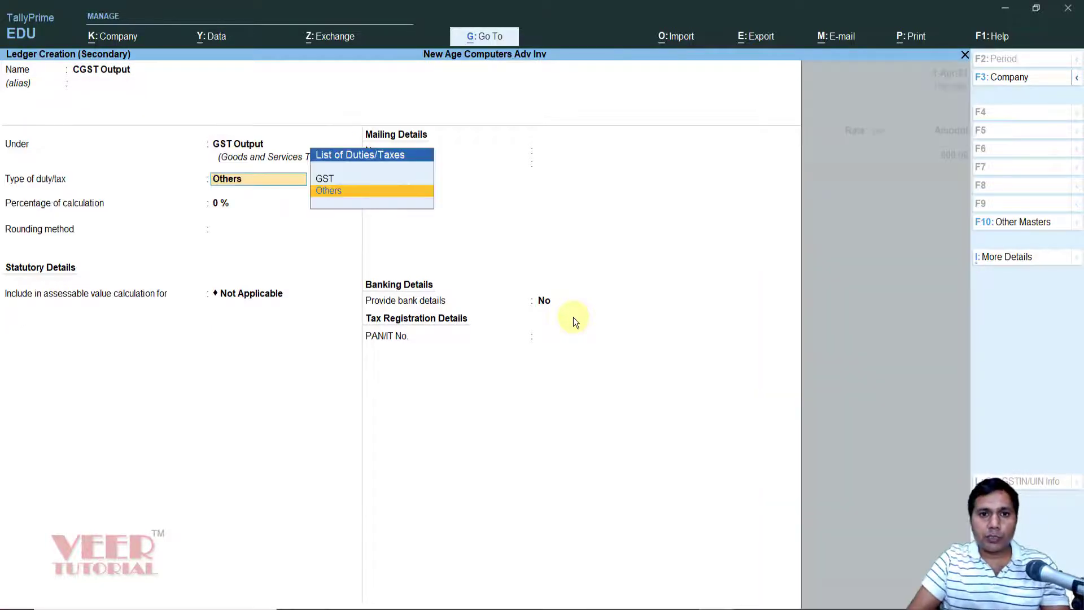
{"action": "key", "text": "Up"}
{"action": "key", "text": "Return"}
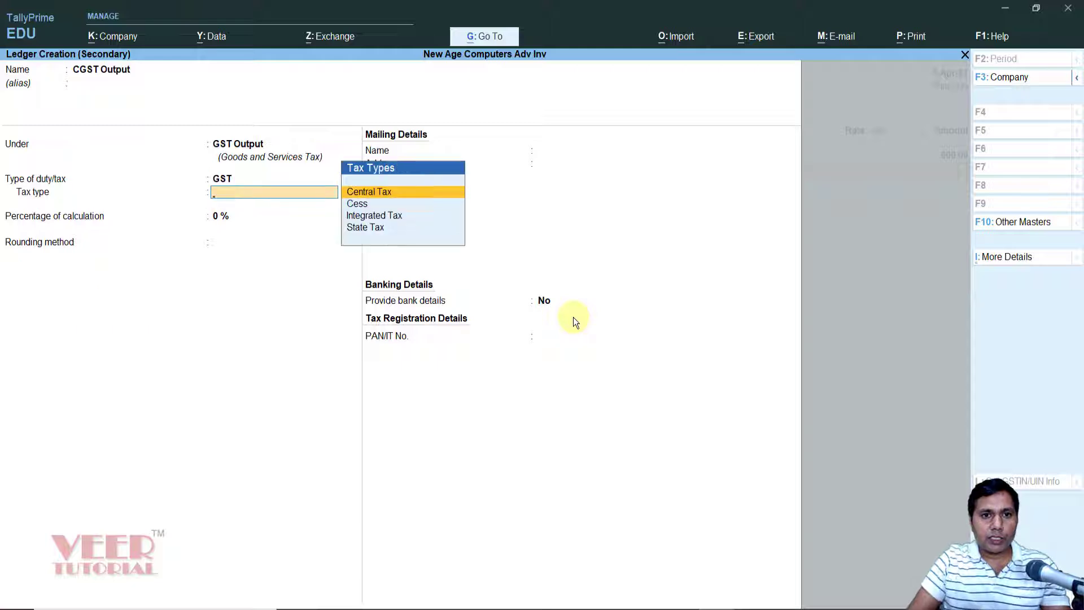
{"action": "key", "text": "Return"}
{"action": "key", "text": "Return"}
{"action": "key", "text": "Return"}
{"action": "key", "text": "Return"}
{"action": "key", "text": "Return"}
{"action": "key", "text": "Return"}
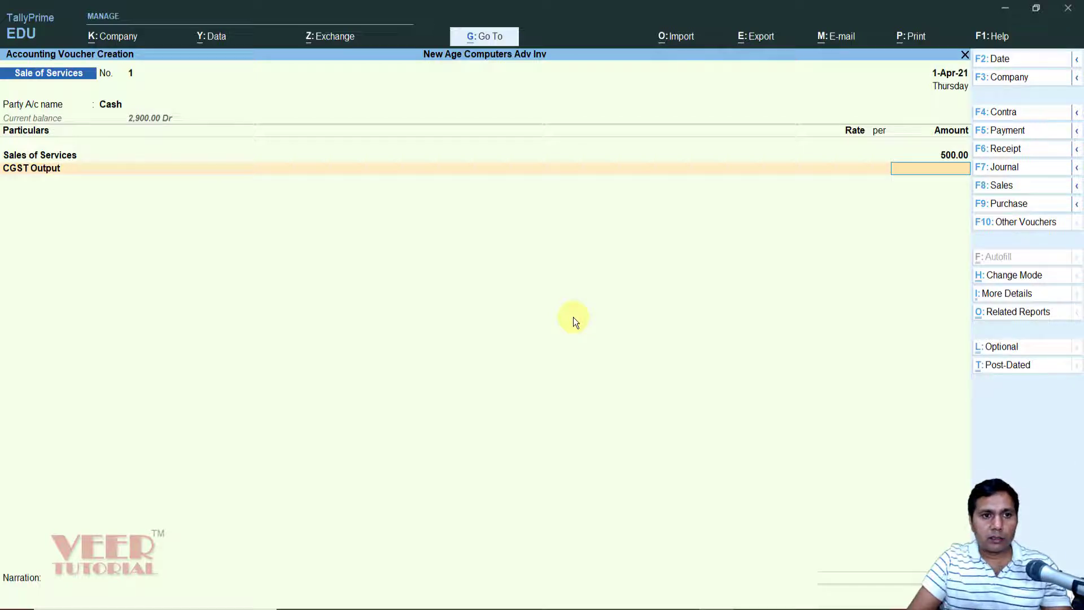
- Go back to the Sales of Services line of the voucher and open its ledger for alteration
{"action": "key", "text": "BackSpace"}
{"action": "key", "text": "Return"}
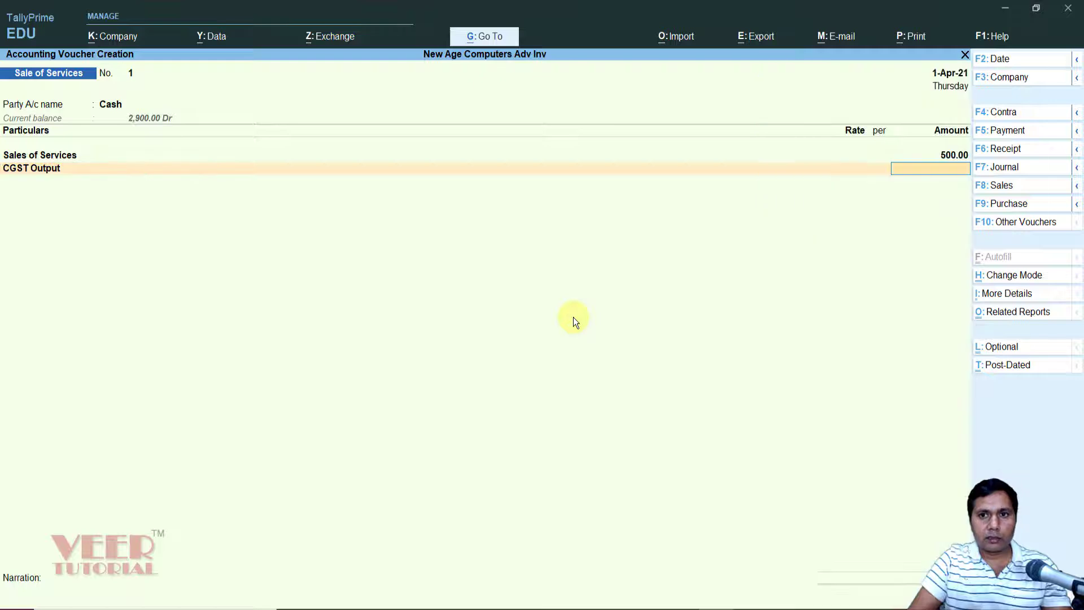
{"action": "key", "text": "BackSpace"}
{"action": "key", "text": "BackSpace"}
{"action": "key", "text": "BackSpace"}
{"action": "key", "text": "BackSpace"}
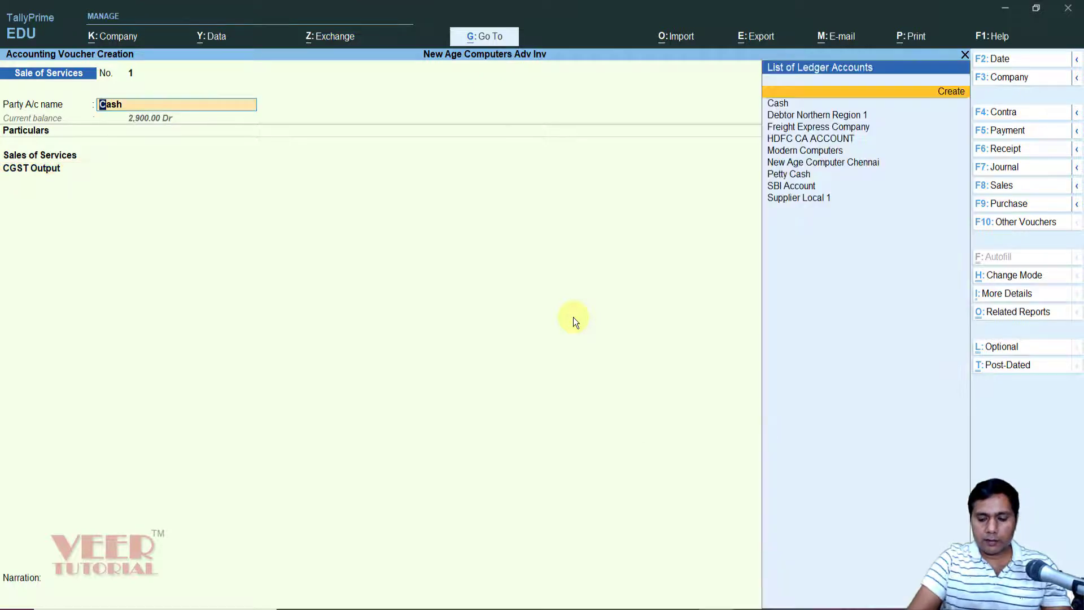
{"action": "key", "text": "Return"}
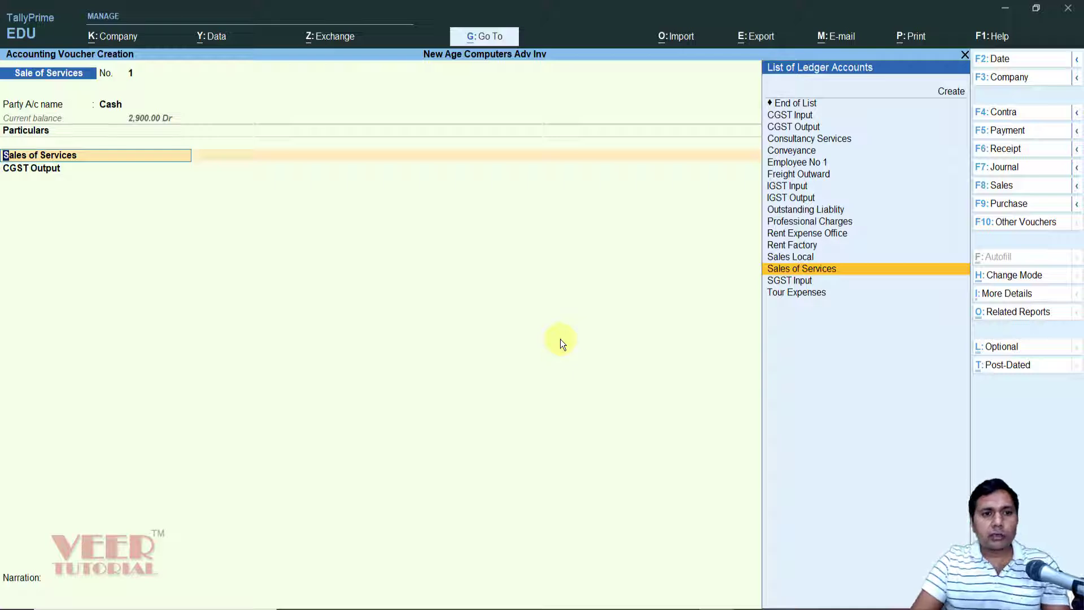
{"action": "key", "text": "BackSpace"}
{"action": "key", "text": "Return"}
{"action": "key", "text": "ctrl"}
{"action": "key", "text": "ctrl+Return"}
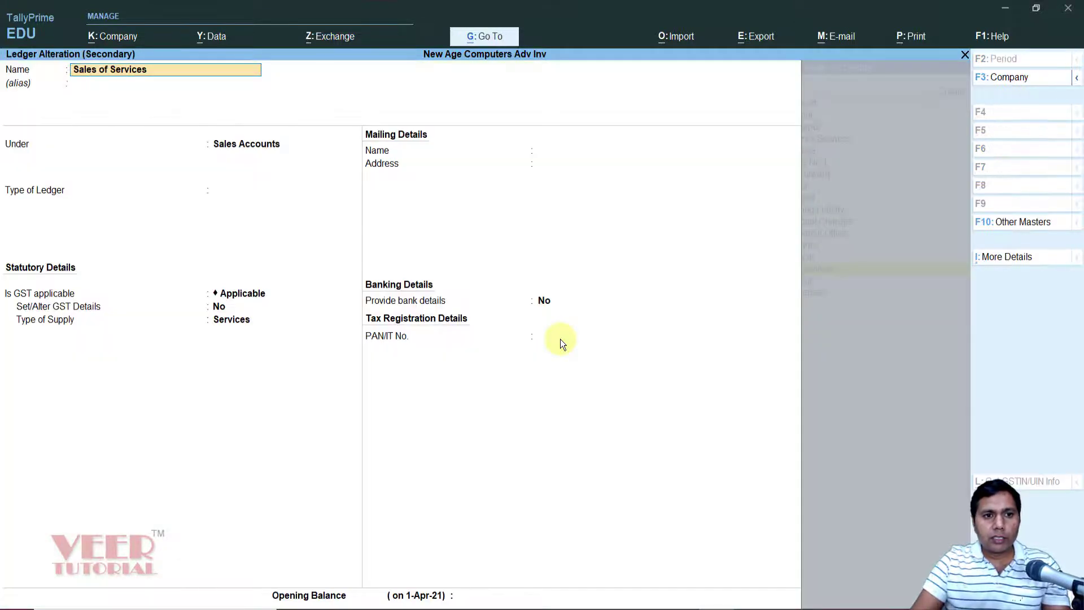
- Set Set/Alter GST Details to Yes for the Sales of Services ledger and open its GST details
{"action": "key", "text": "Return"}
{"action": "key", "text": "Return"}
{"action": "key", "text": "Return"}
{"action": "key", "text": "Return"}
{"action": "key", "text": "y"}
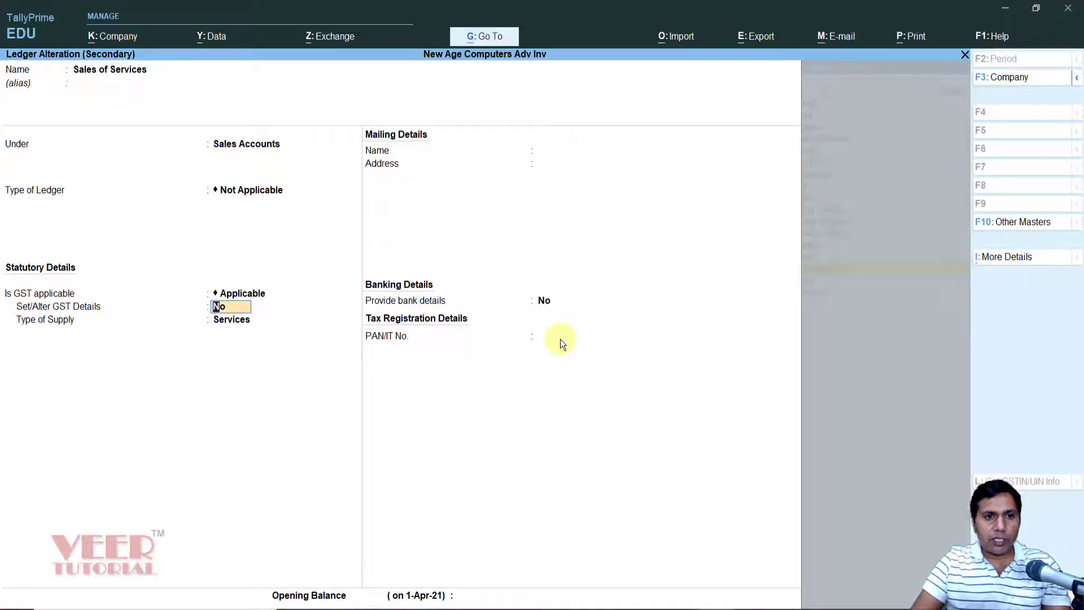
{"action": "key", "text": "Return"}
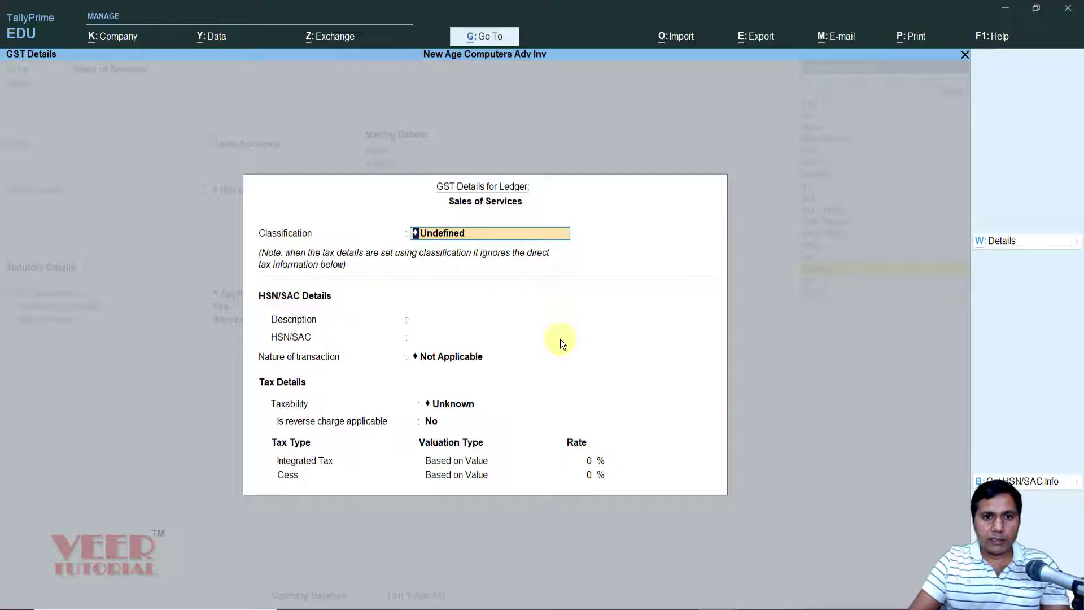
- Start a new GST classification for the ledger and name it Repair & Maintenance, leaving the description blank
{"action": "key", "text": "BackSpace"}
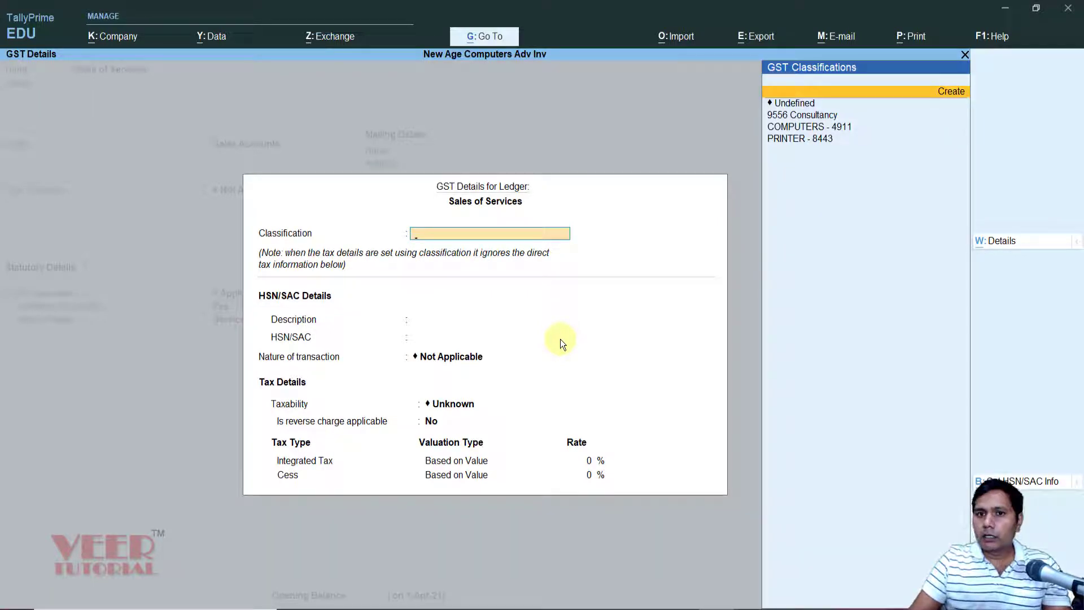
{"action": "key", "text": "Down"}
{"action": "key", "text": "Down"}
{"action": "key", "text": "Up"}
{"action": "key", "text": "Up"}
{"action": "key", "text": "Return"}
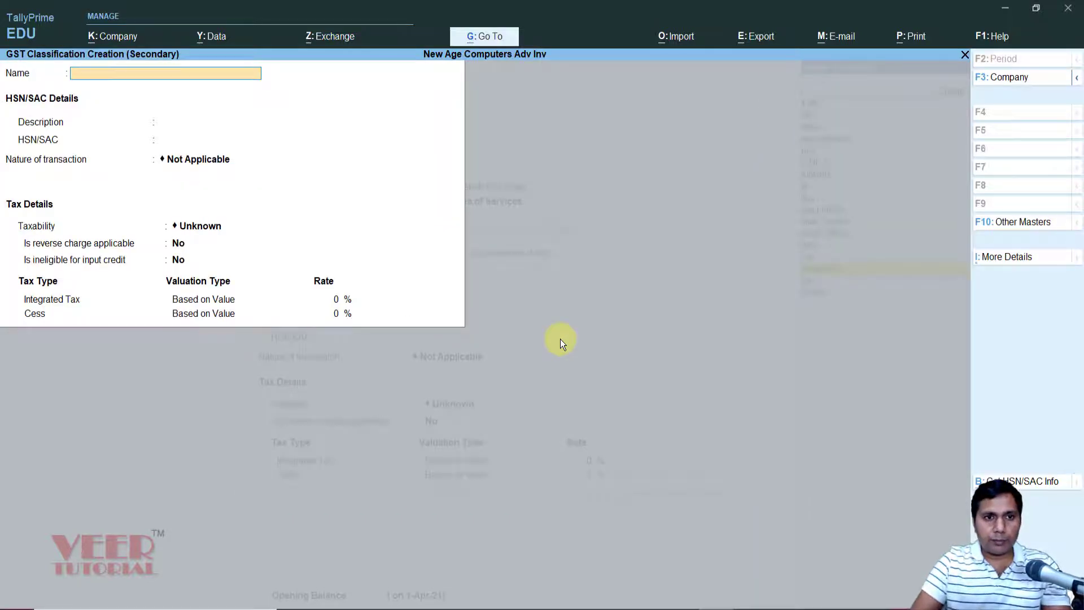
{"action": "type", "text": "Repair &"}
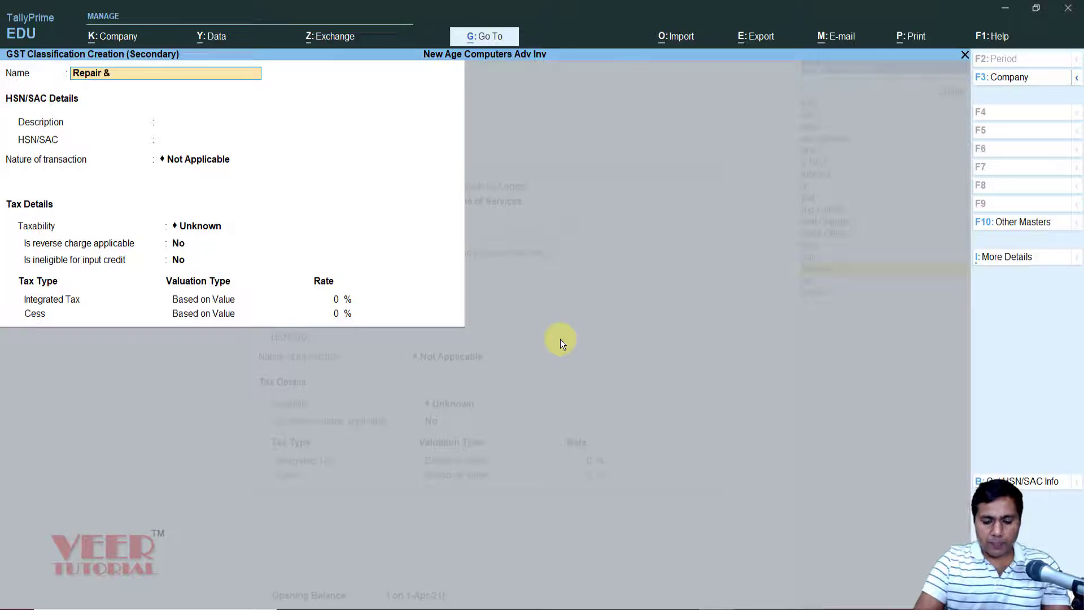
{"action": "type", "text": " Mainten"}
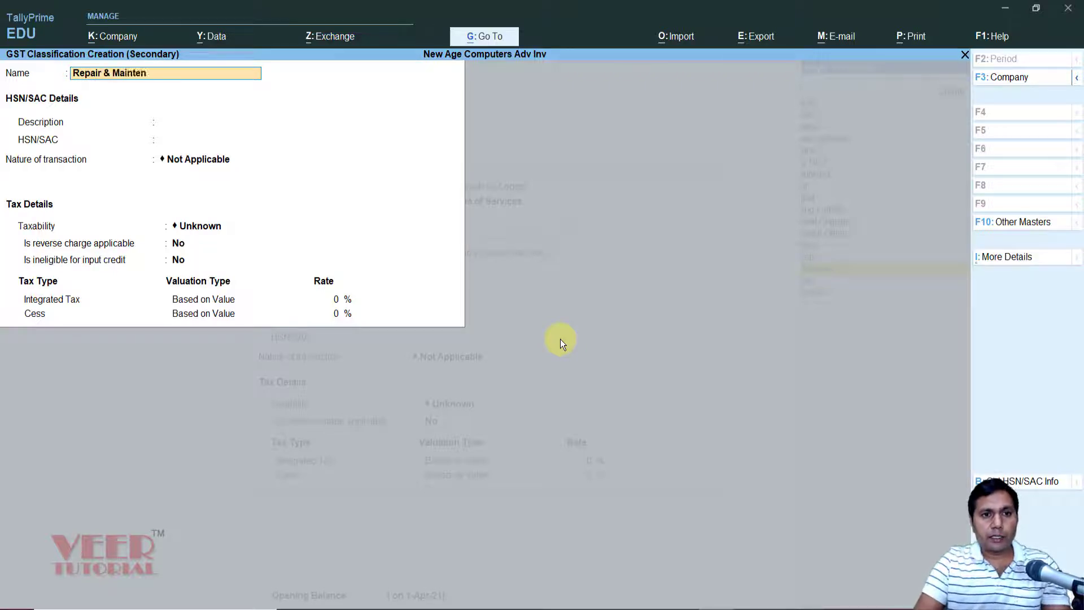
{"action": "type", "text": "ance"}
{"action": "key", "text": "Return"}
{"action": "key", "text": "Return"}
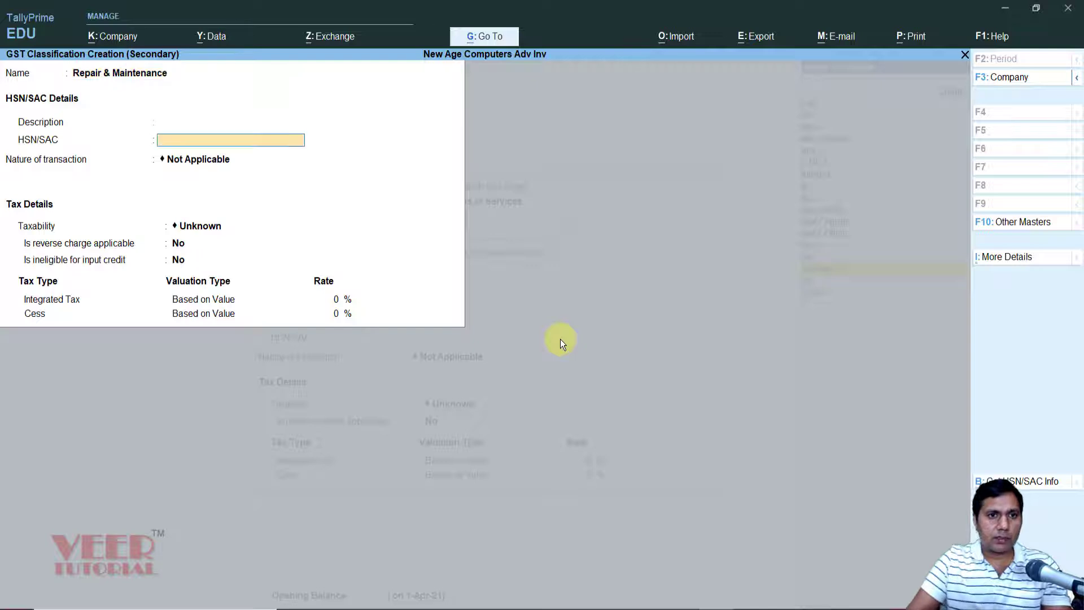
- Give the Repair & Maintenance classification HSN/SAC 23354 and set its taxability to Taxable
{"action": "type", "text": "23354"}
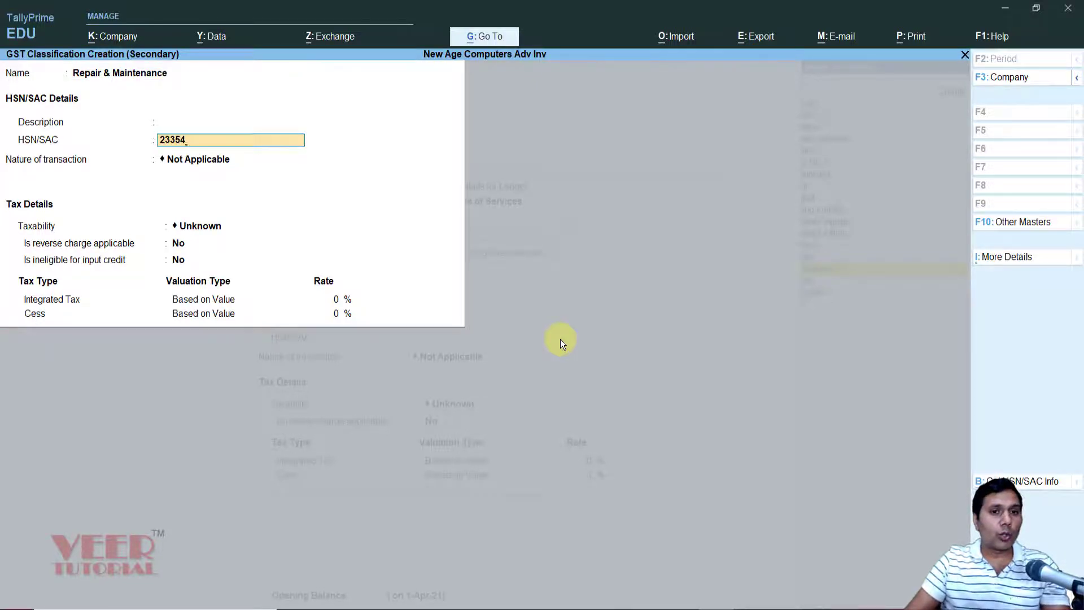
{"action": "key", "text": "Return"}
{"action": "key", "text": "Return"}
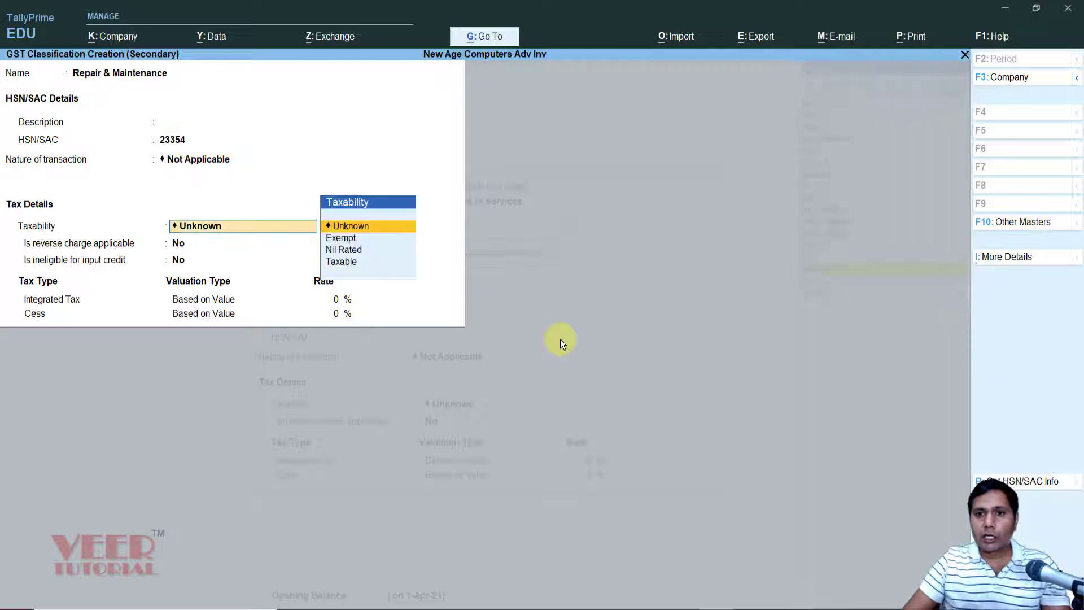
{"action": "key", "text": "Down"}
{"action": "key", "text": "Down"}
{"action": "key", "text": "Down"}
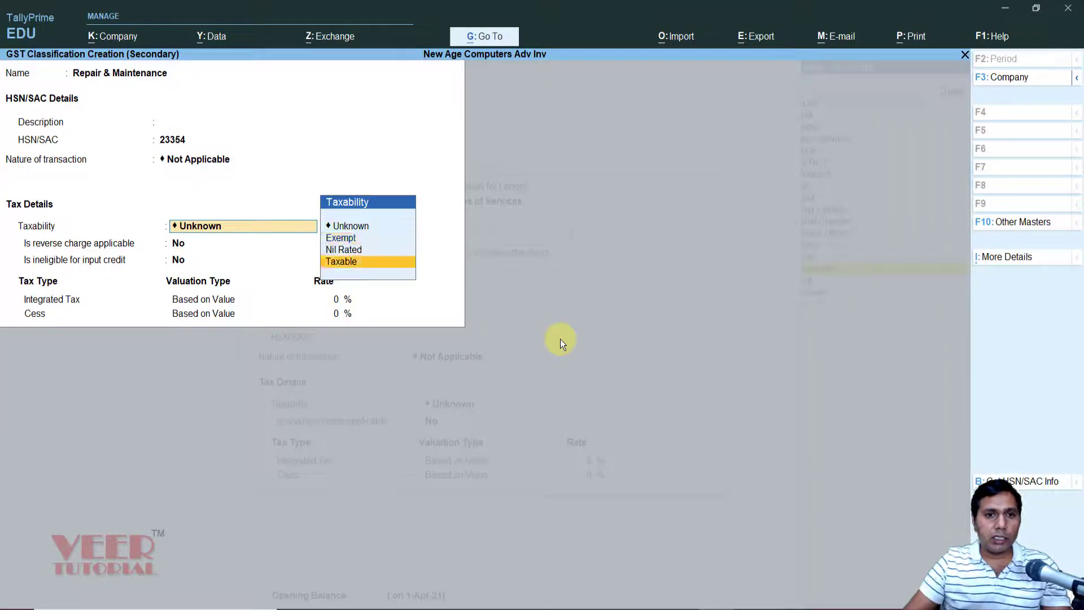
{"action": "key", "text": "Return"}
- Set the classification's integrated tax rate to 18% and save it together with the ledger's GST details
{"action": "key", "text": "Return"}
{"action": "key", "text": "Return"}
{"action": "type", "text": "18"}
{"action": "key", "text": "Return"}
{"action": "key", "text": "Return"}
{"action": "key", "text": "Return"}
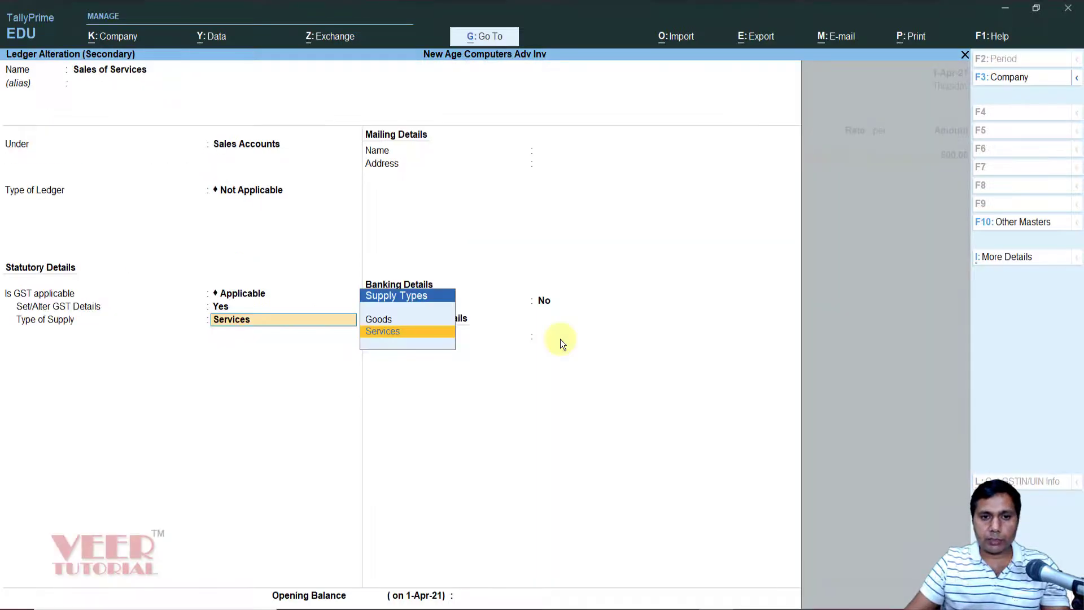
- Keep Services as the type of supply and save the altered Sales of Services ledger
{"action": "key", "text": "Return"}
{"action": "key", "text": "Return"}
{"action": "key", "text": "Return"}
{"action": "key", "text": "Return"}
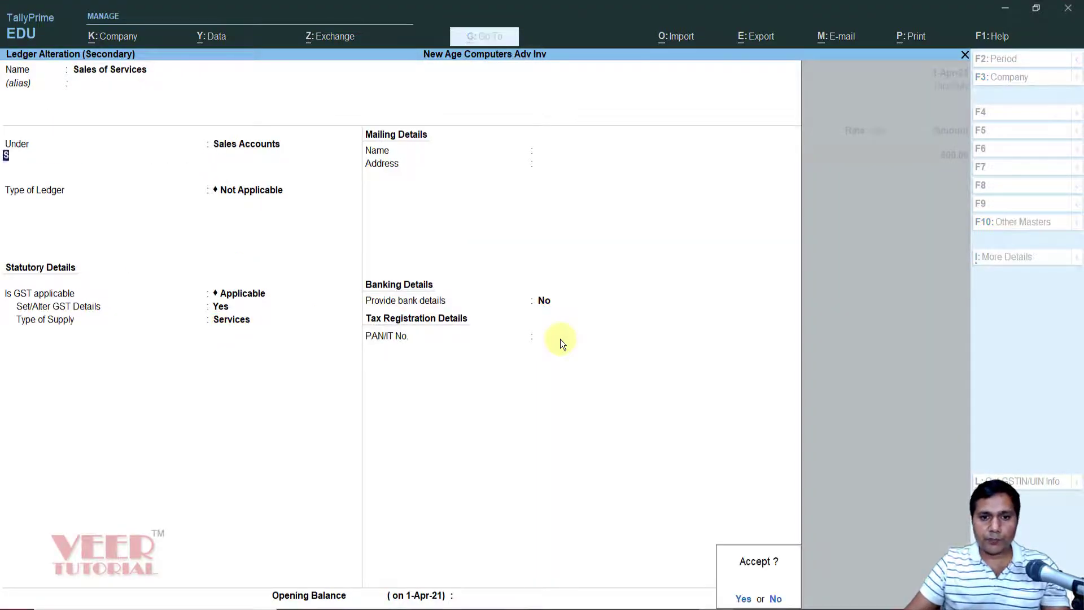
{"action": "key", "text": "Return"}
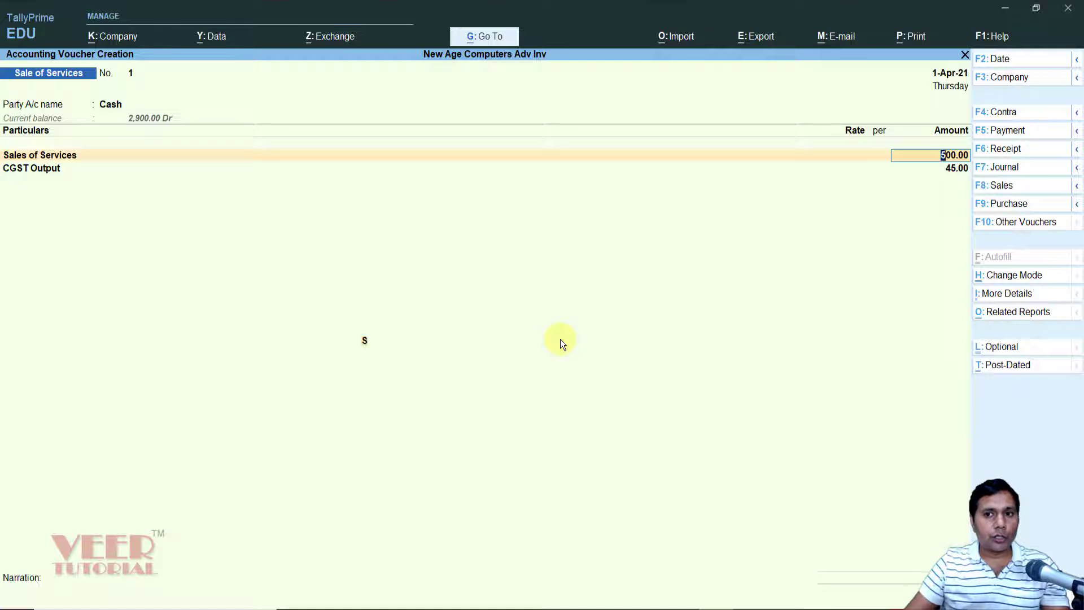
- Accept the Sales of Services line at 500 and the CGST Output line with its calculated tax
{"action": "key", "text": "Return"}
{"action": "key", "text": "Return"}
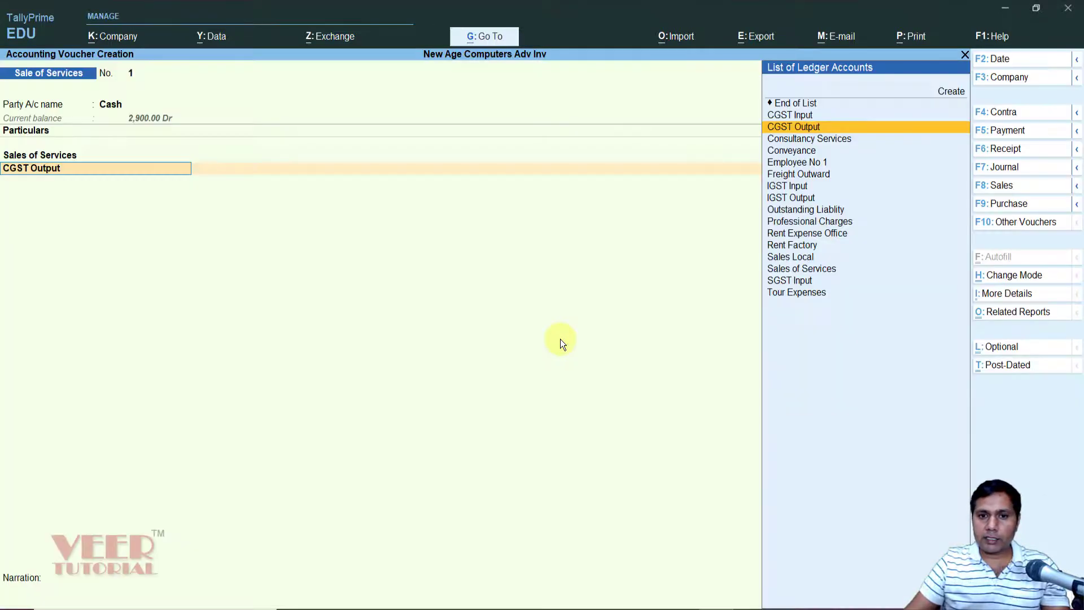
{"action": "key", "text": "Return"}
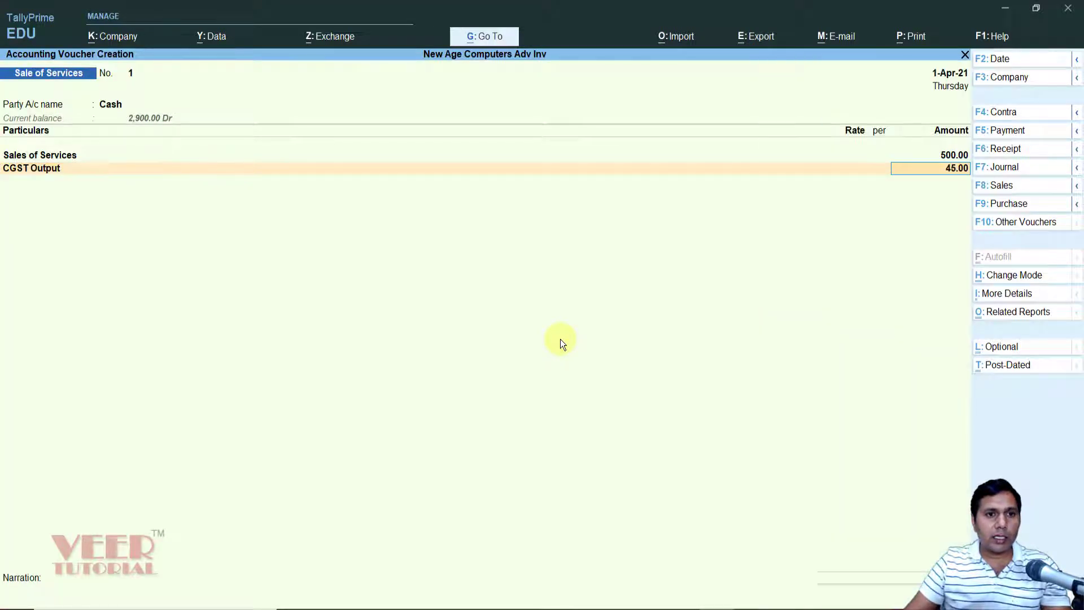
{"action": "key", "text": "Return"}
- Start a new ledger named SGST Output from the voucher and place it under the GST Output group
{"action": "key", "text": "alt+c"}
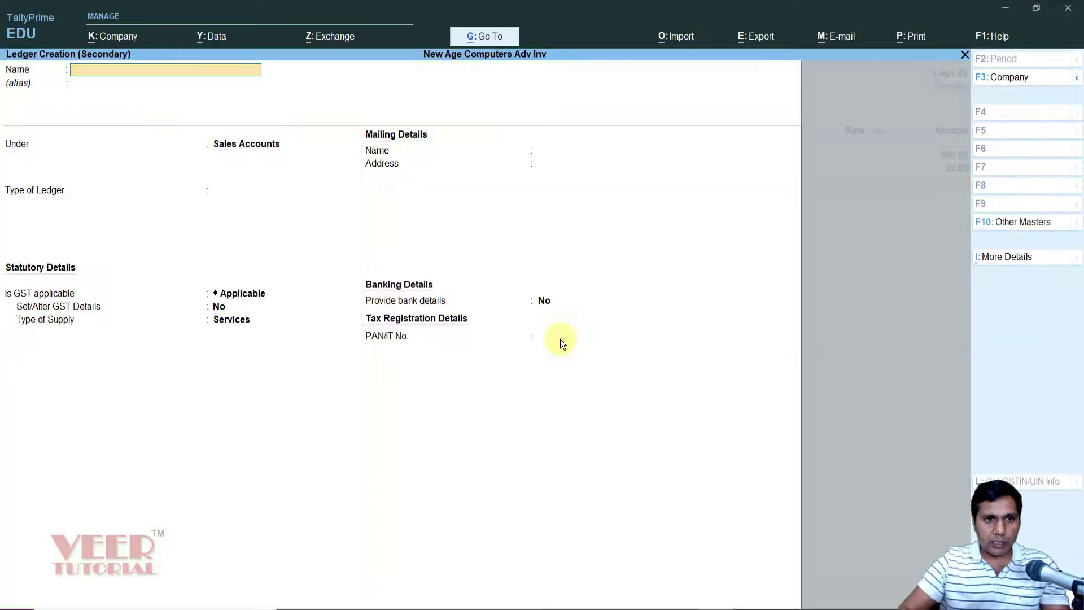
{"action": "type", "text": "SG"}
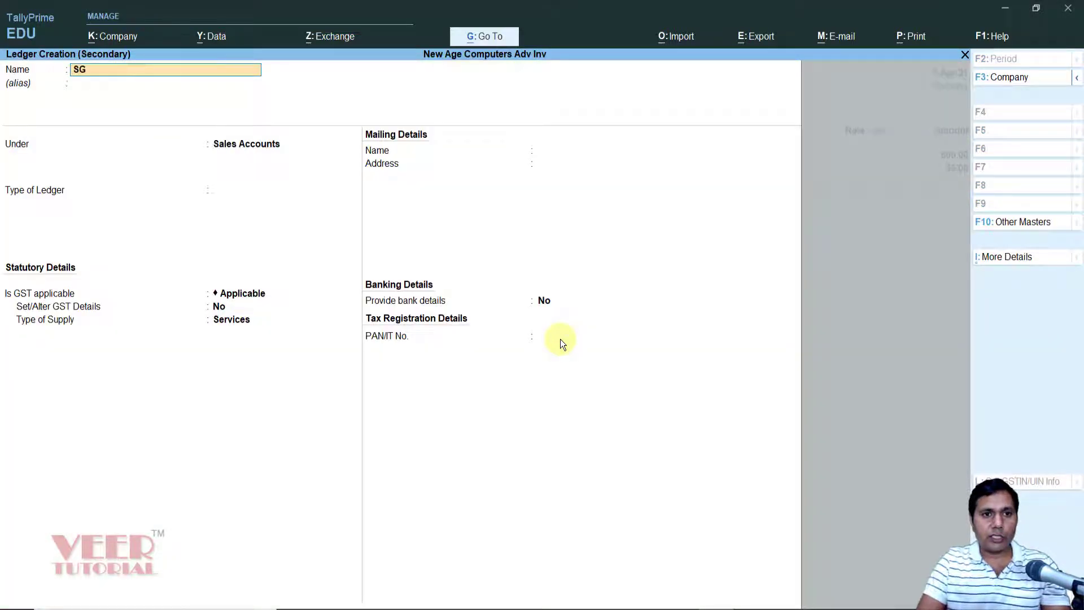
{"action": "type", "text": "ST output"}
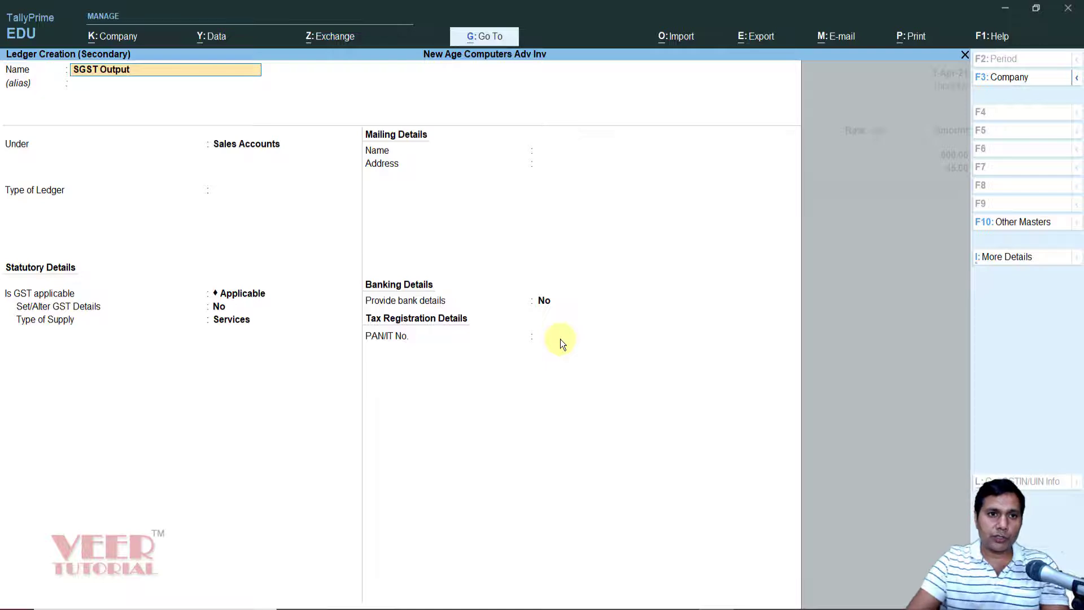
{"action": "key", "text": "Return"}
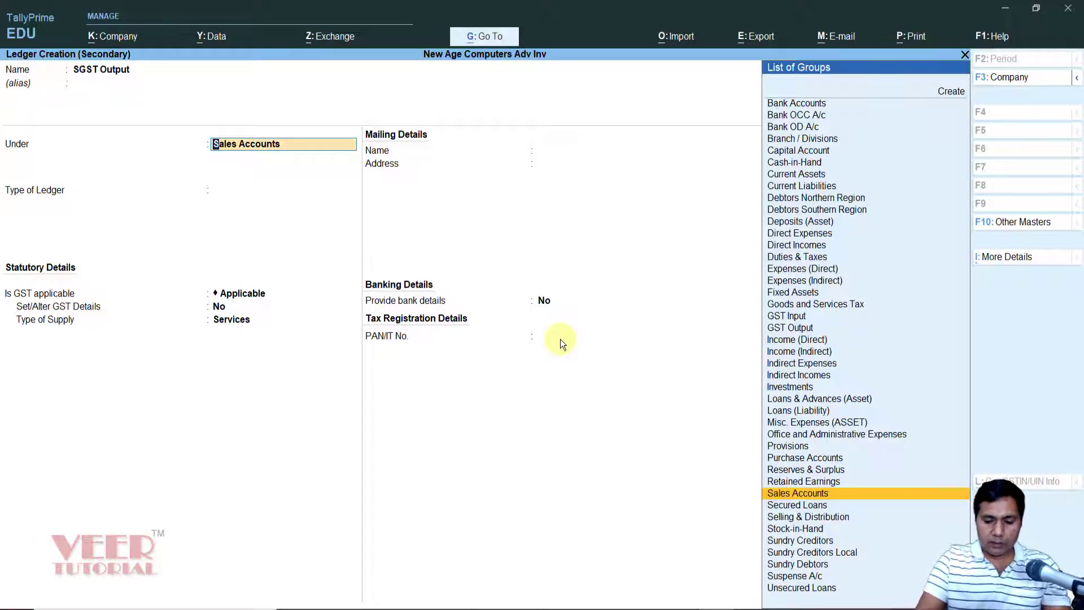
{"action": "type", "text": "gst"}
{"action": "key", "text": "Return"}
- Set the SGST Output ledger's duty type to GST and tax type to State Tax, keep the remaining defaults, and save it
{"action": "type", "text": "g"}
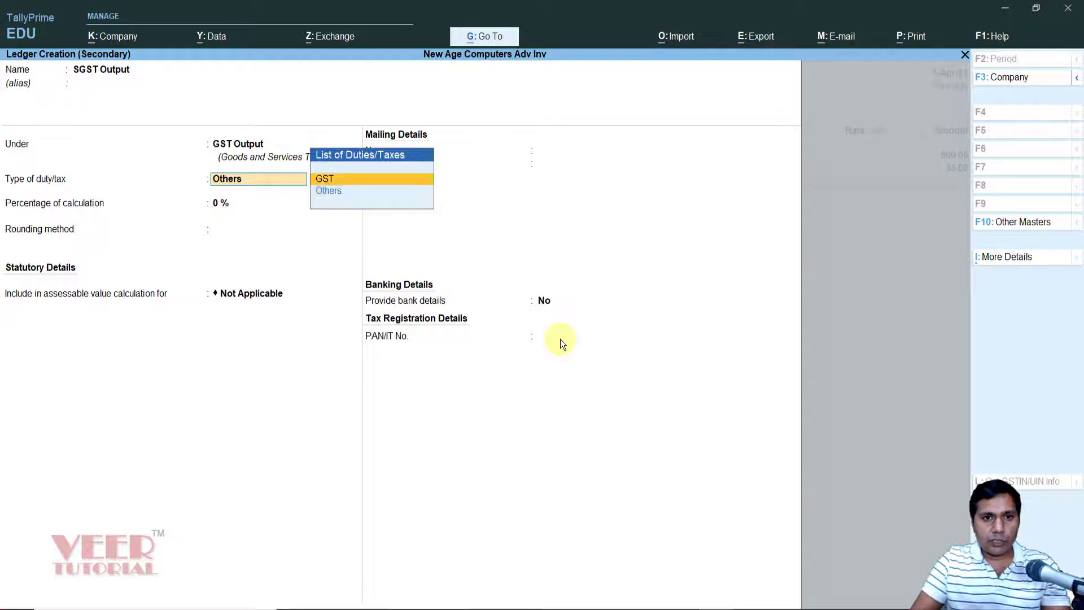
{"action": "key", "text": "Return"}
{"action": "key", "text": "Down"}
{"action": "key", "text": "Down"}
{"action": "key", "text": "Down"}
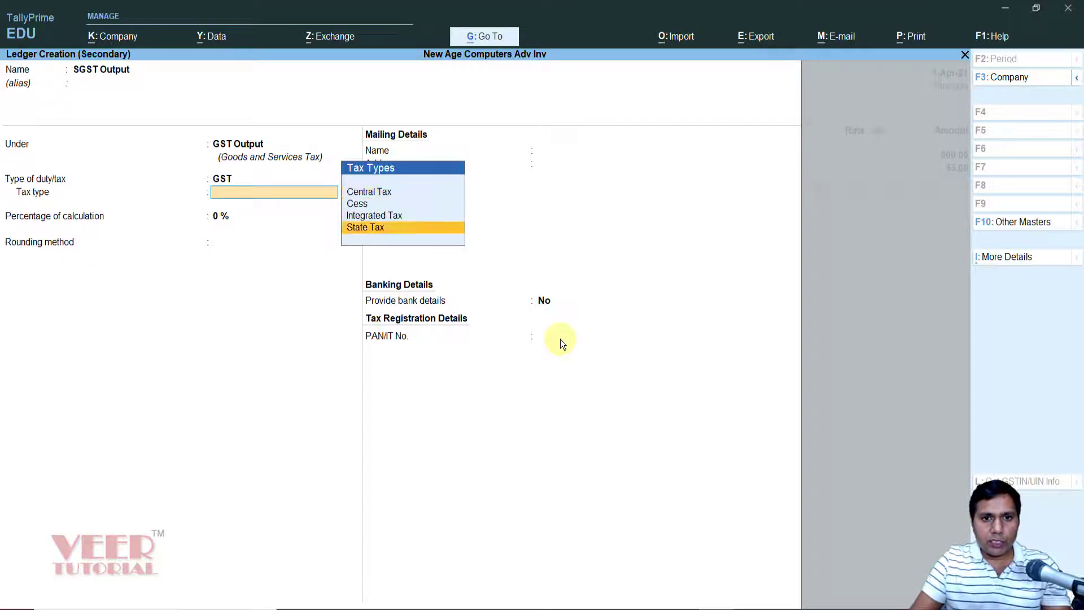
{"action": "key", "text": "Return"}
{"action": "key", "text": "Return"}
{"action": "key", "text": "Return"}
{"action": "key", "text": "Return"}
{"action": "key", "text": "Return"}
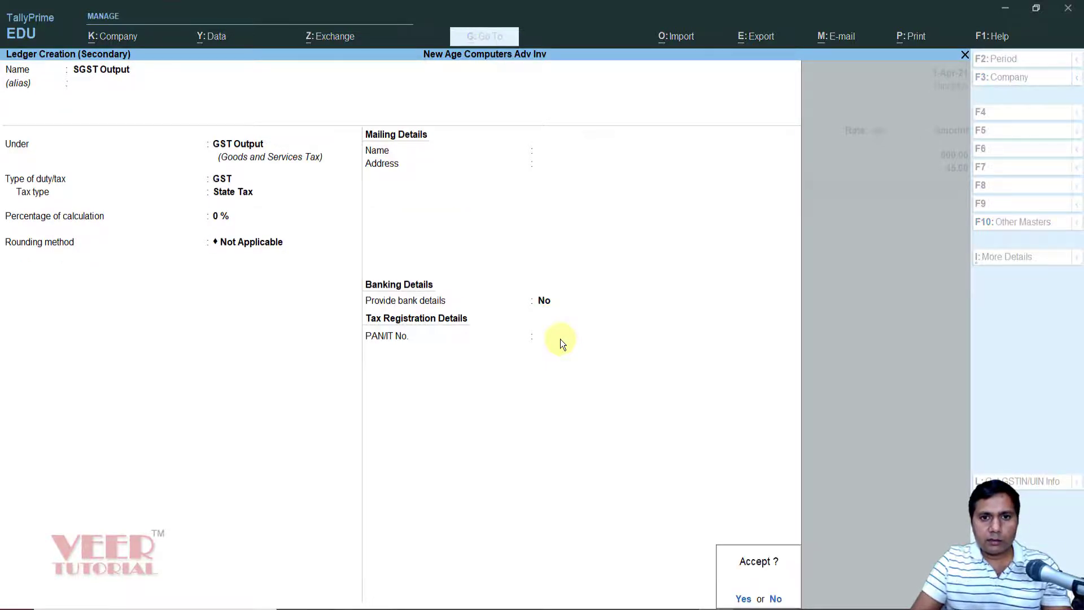
{"action": "key", "text": "Return"}
- Accept the SGST Output line with its calculated tax and save the Sale of Services voucher without a narration
{"action": "key", "text": "Return"}
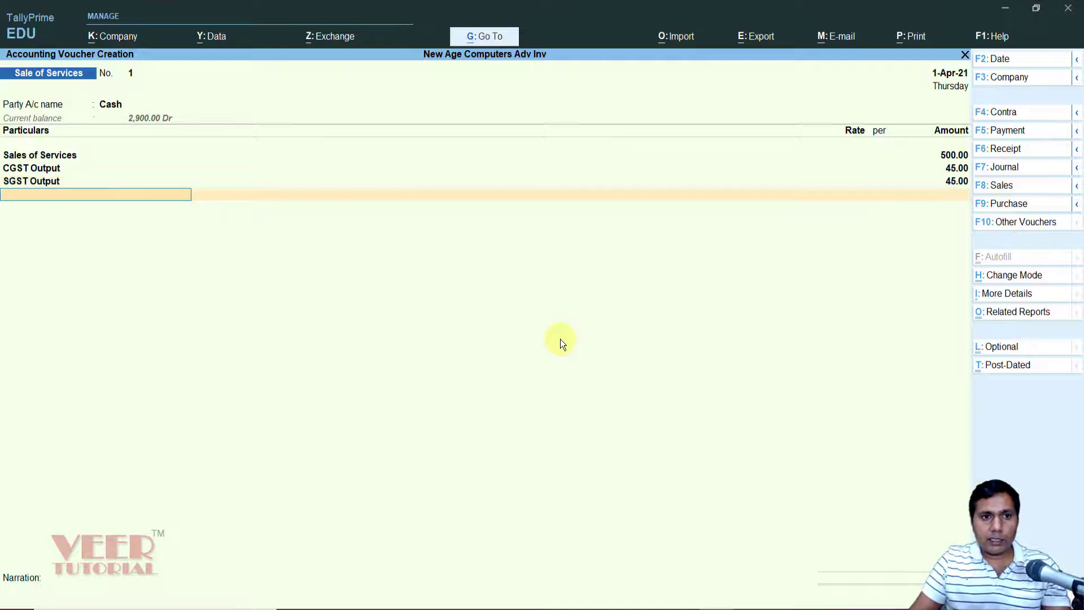
{"action": "key", "text": "Return"}
{"action": "key", "text": "Return"}
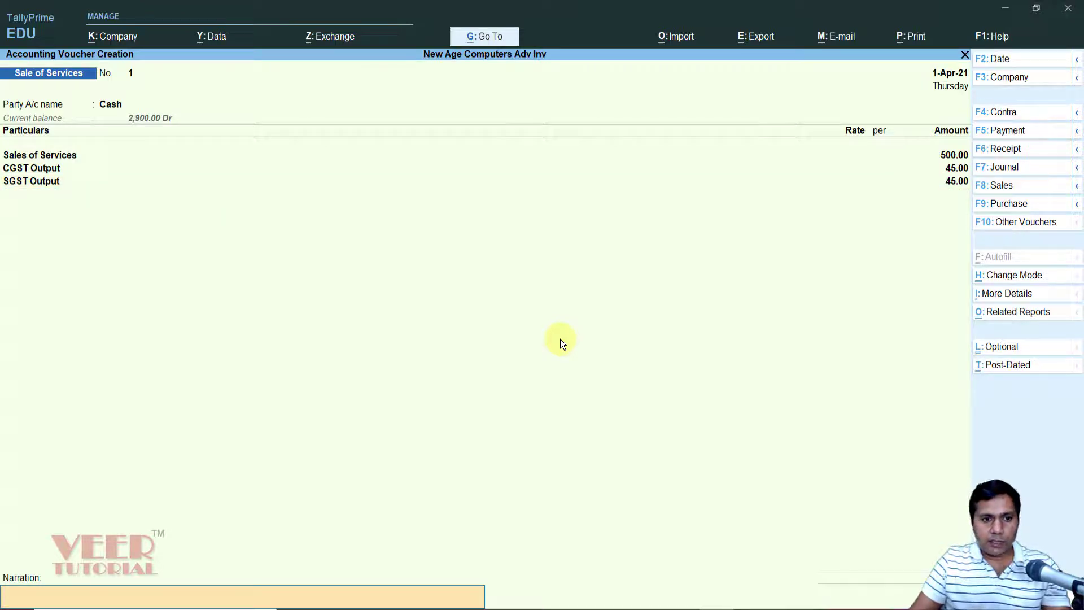
{"action": "key", "text": "Return"}
{"action": "key", "text": "Return"}
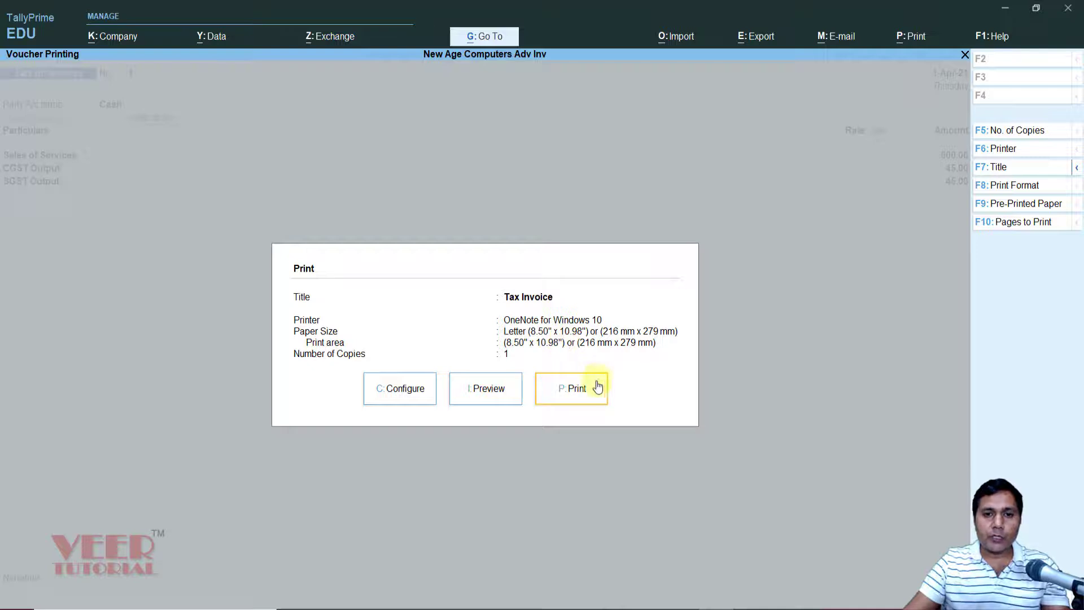
- Preview the voucher's Tax Invoice, then close the preview and the print dialog without printing
{"action": "left_click", "coordinate": [484, 395]}
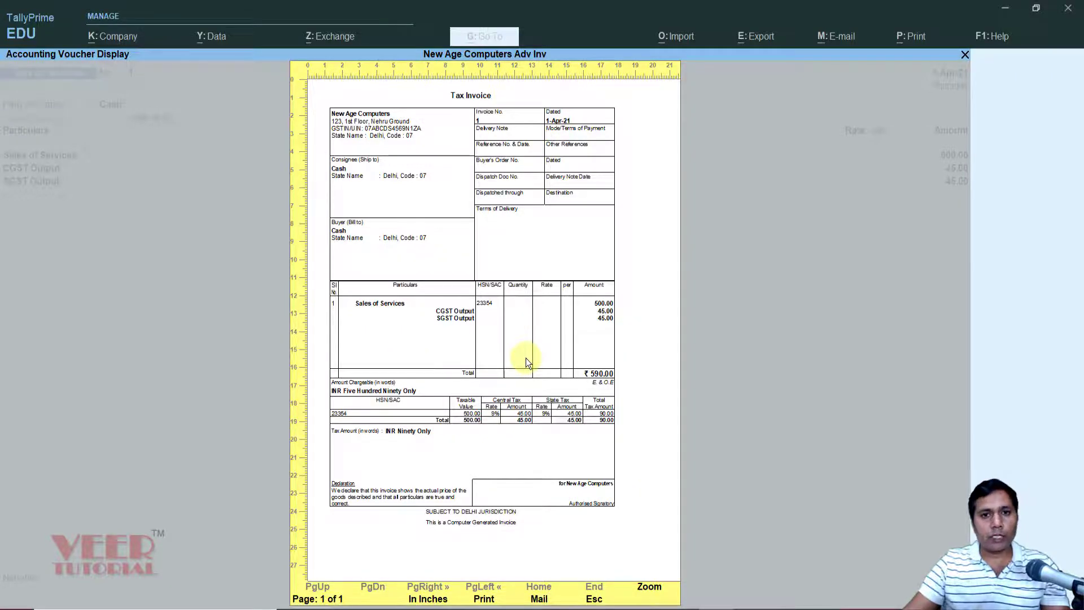
{"action": "key", "text": "Escape"}
{"action": "key", "text": "Escape"}
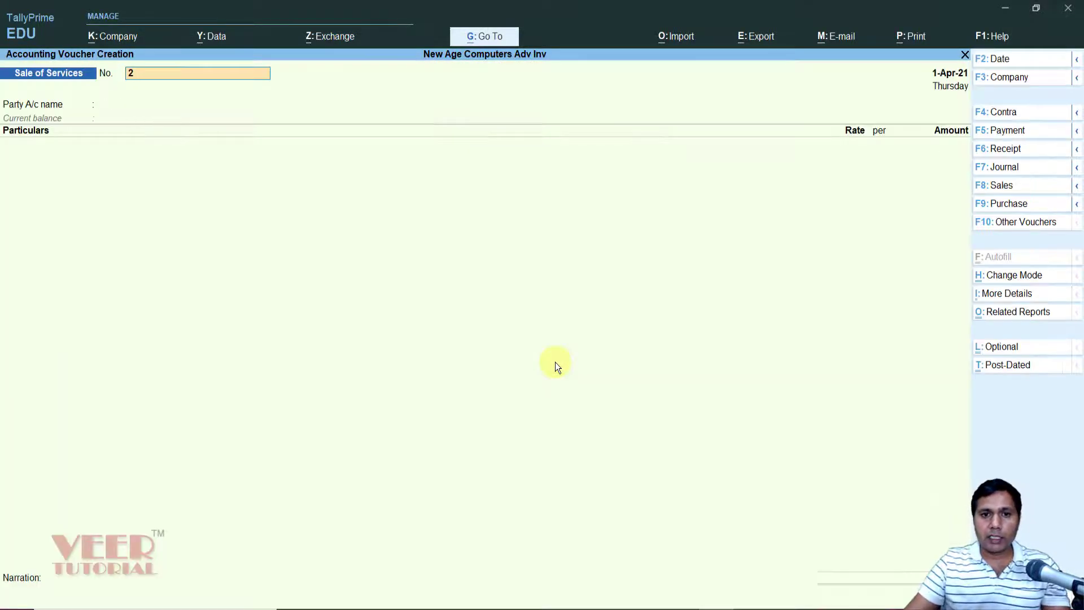